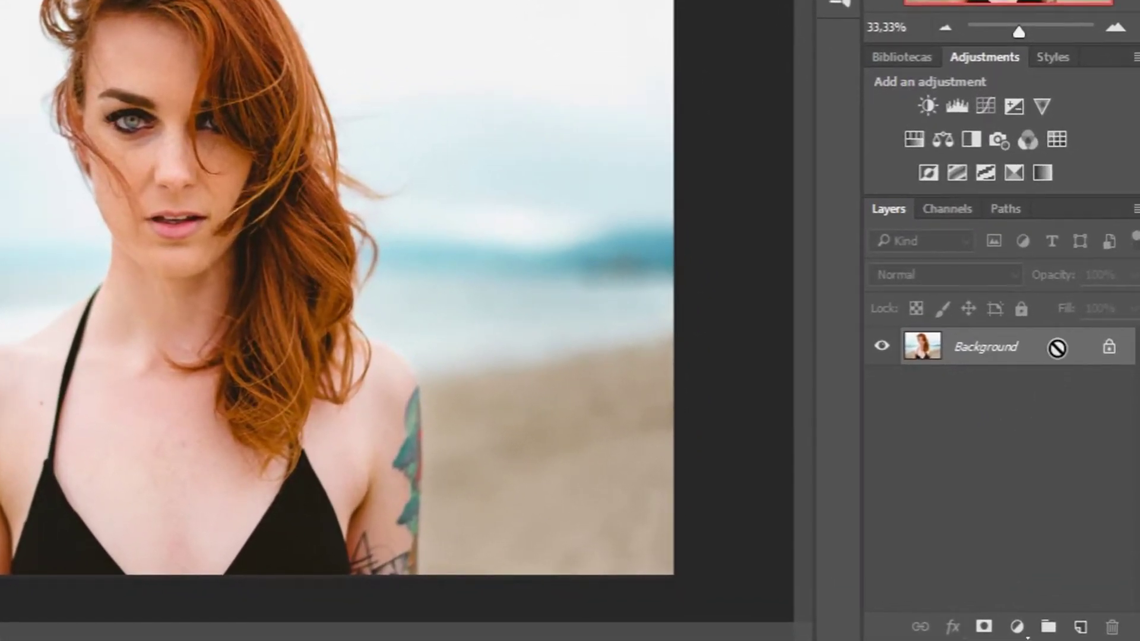
- Duplicate the Background layer into a new Layer 1 with Ctrl+J
key(ctrl+j)
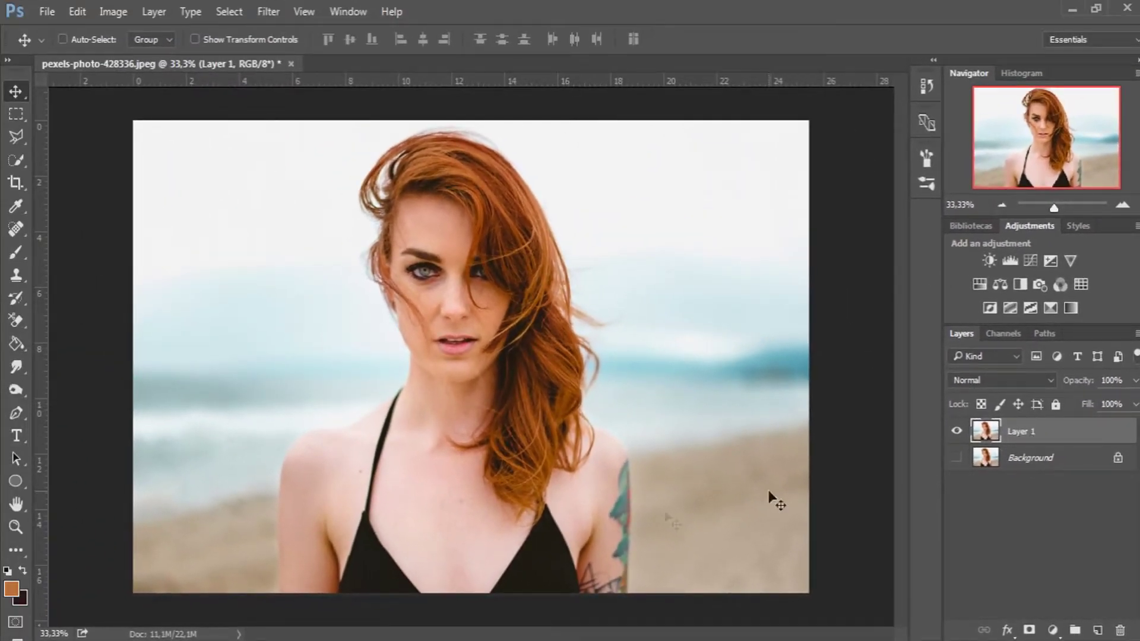
- Zoom in and outline the lower-left beach beside the shoulder with the Polygonal Lasso
key(z)
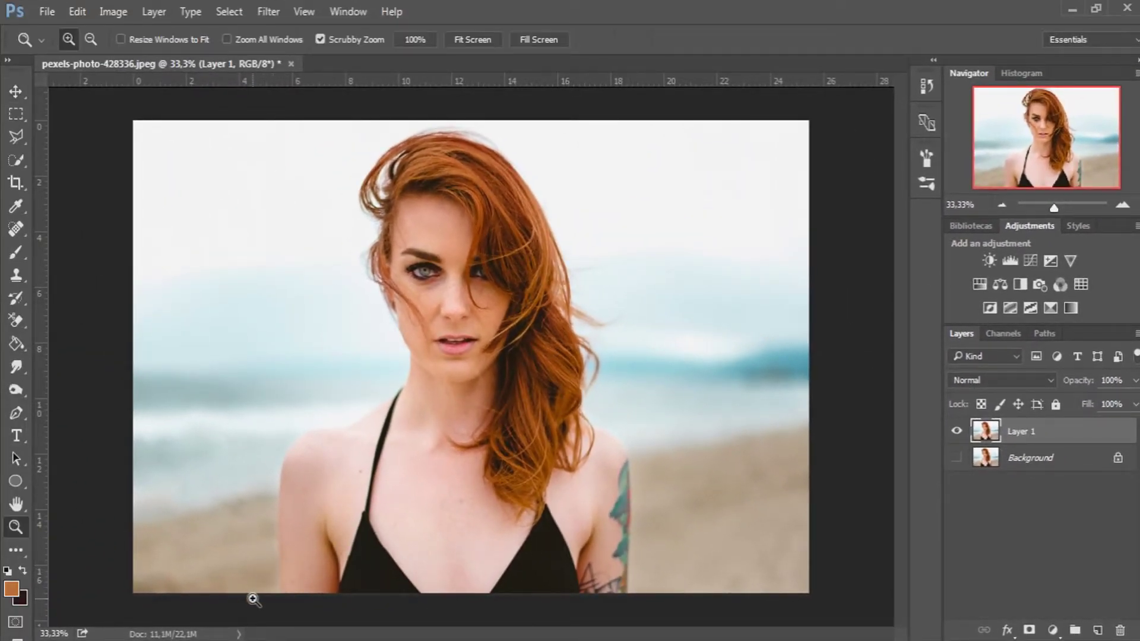
drag(253, 600, 367, 588)
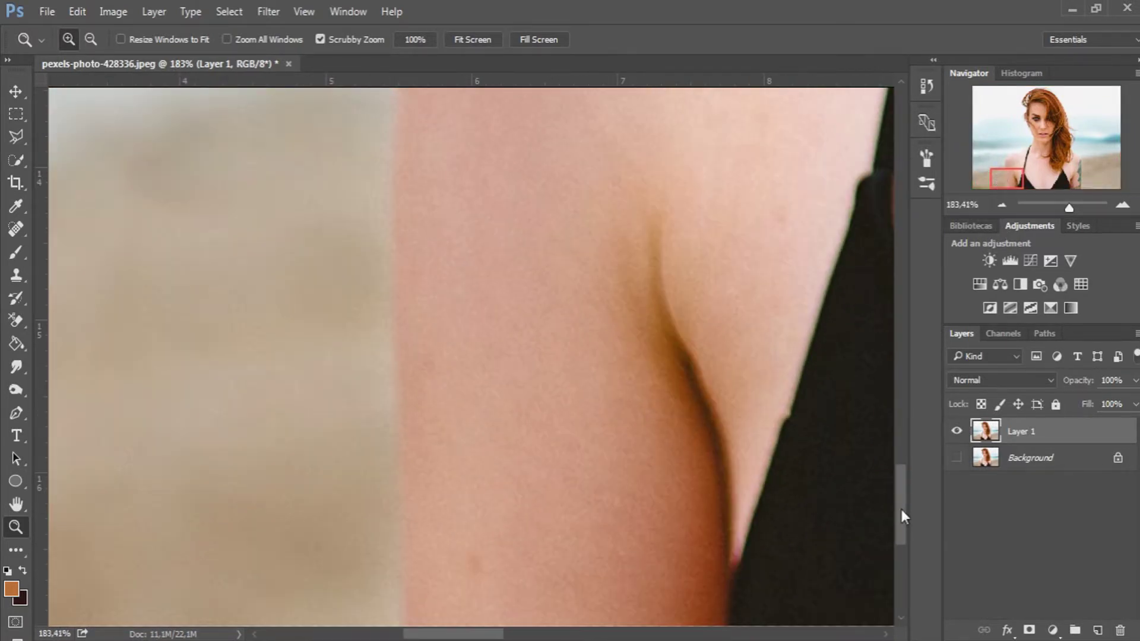
drag(902, 517, 898, 525)
click(22, 141)
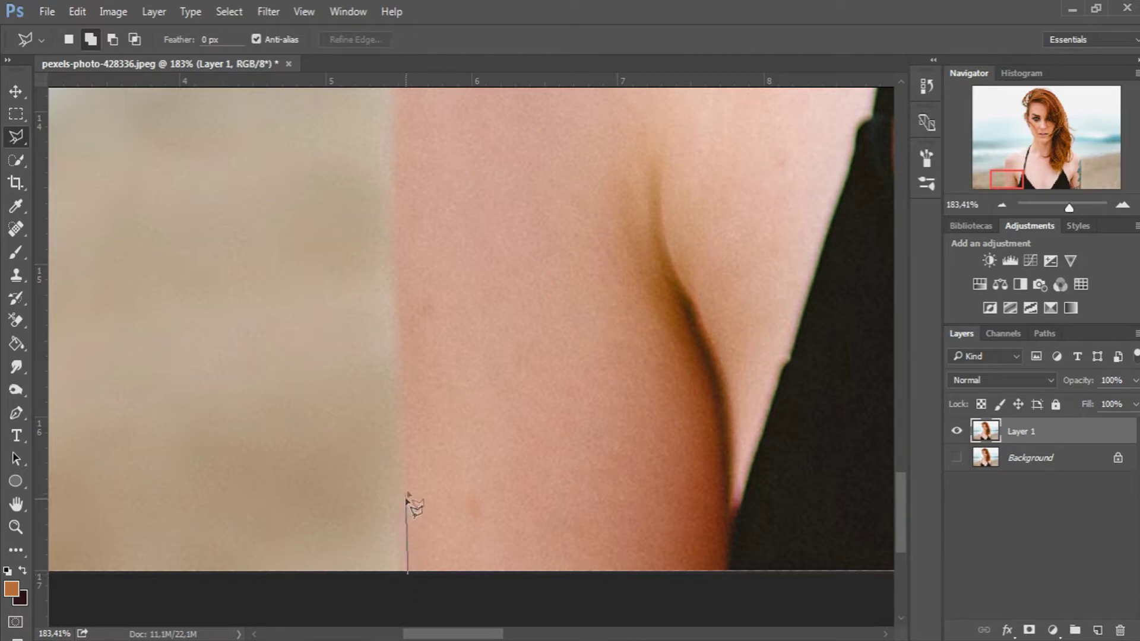
scroll(407, 416, up, 5)
click(428, 256)
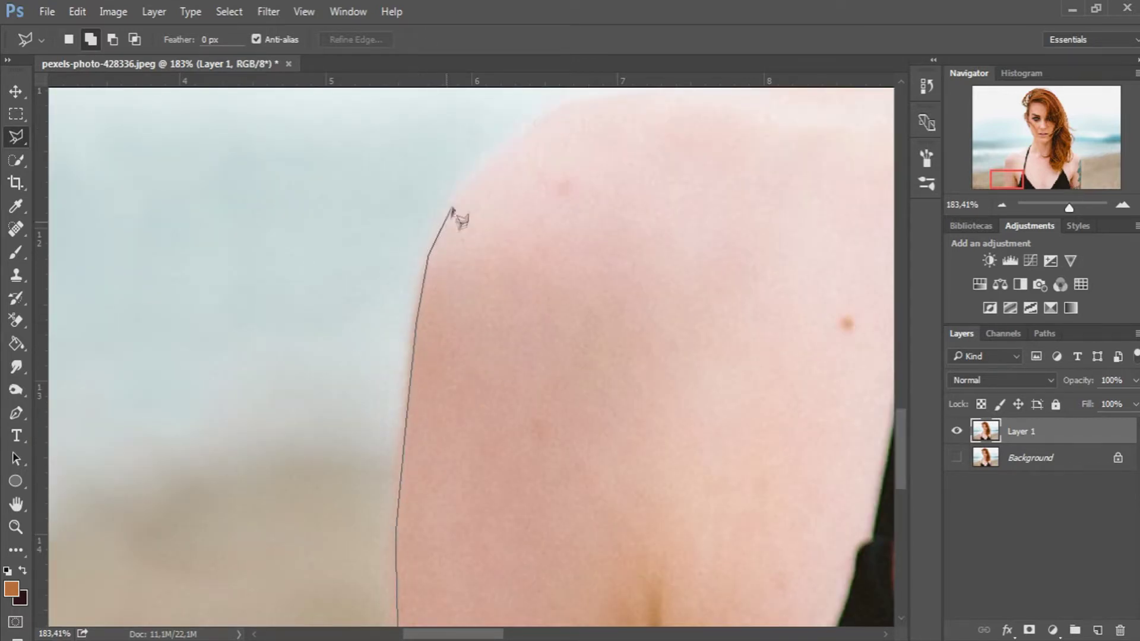
scroll(450, 219, up, 2)
click(521, 297)
click(636, 254)
scroll(712, 237, right, 5)
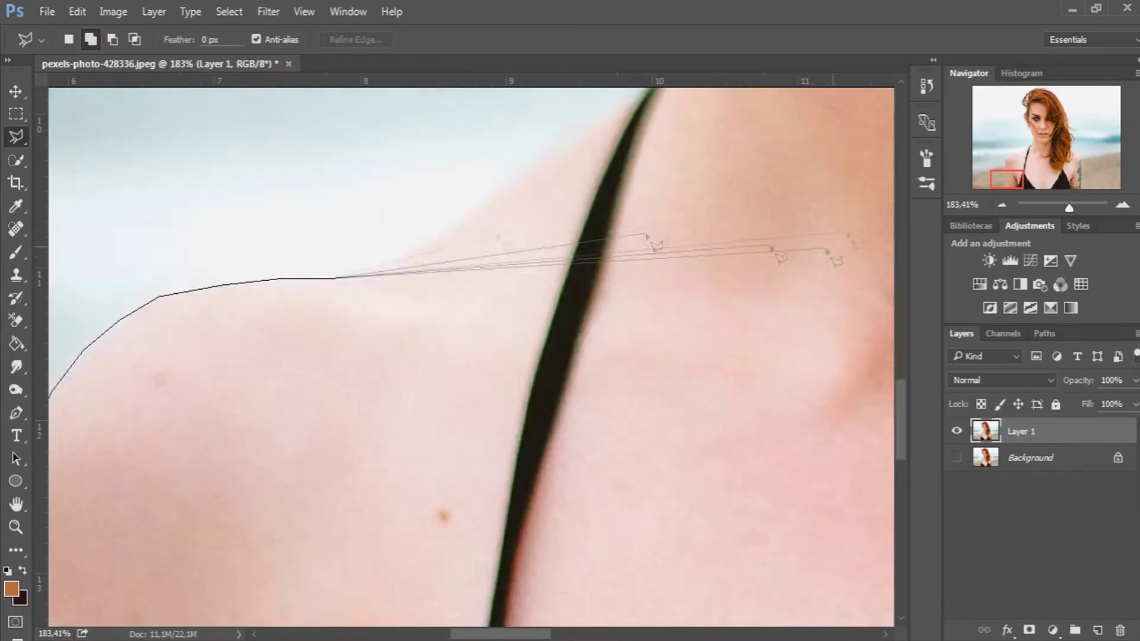
click(407, 260)
click(498, 203)
- Close the outline up to the neck and delete the left background to transparency
scroll(504, 214, up, 4)
click(617, 410)
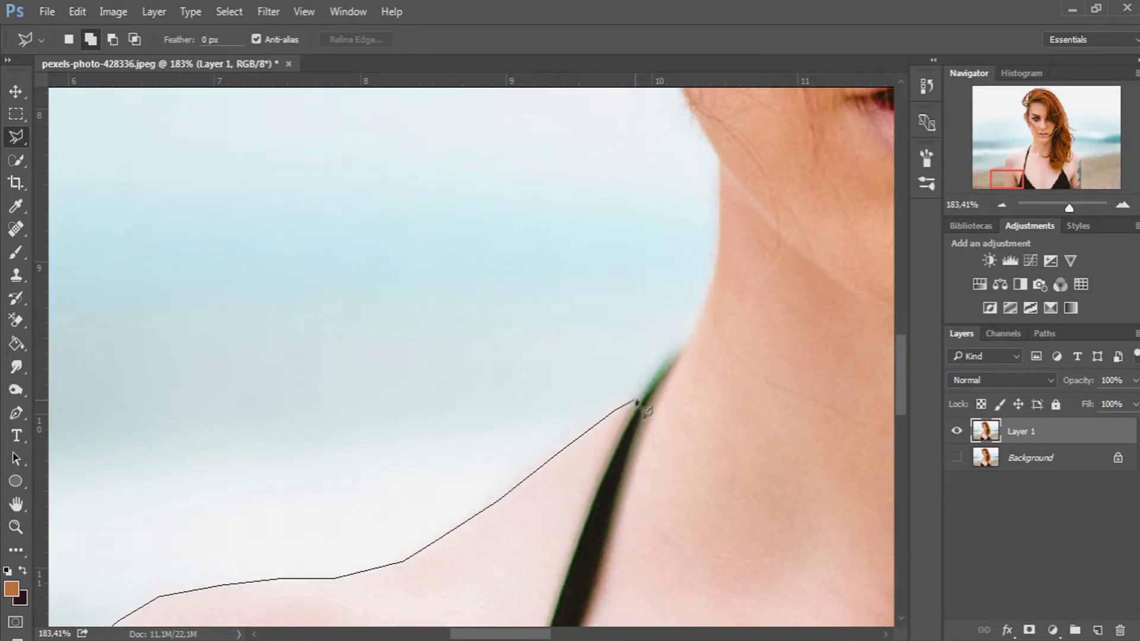
click(717, 153)
scroll(331, 280, down, 3)
scroll(178, 343, down, 5)
click(135, 487)
double_click(436, 534)
click(356, 39)
click(939, 542)
key(ctrl+minus)
key(Delete)
- Zoom in and start a Polygonal Lasso outline along the right arm edge
key(z)
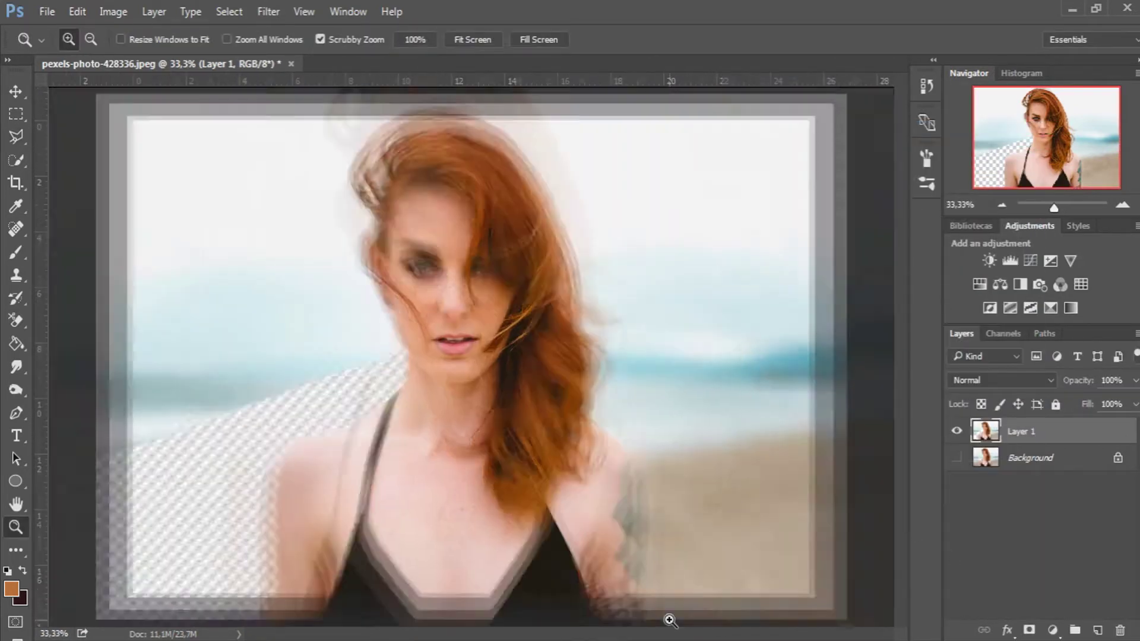
drag(670, 620, 772, 620)
key(l)
click(550, 493)
click(554, 262)
scroll(554, 261, up, 3)
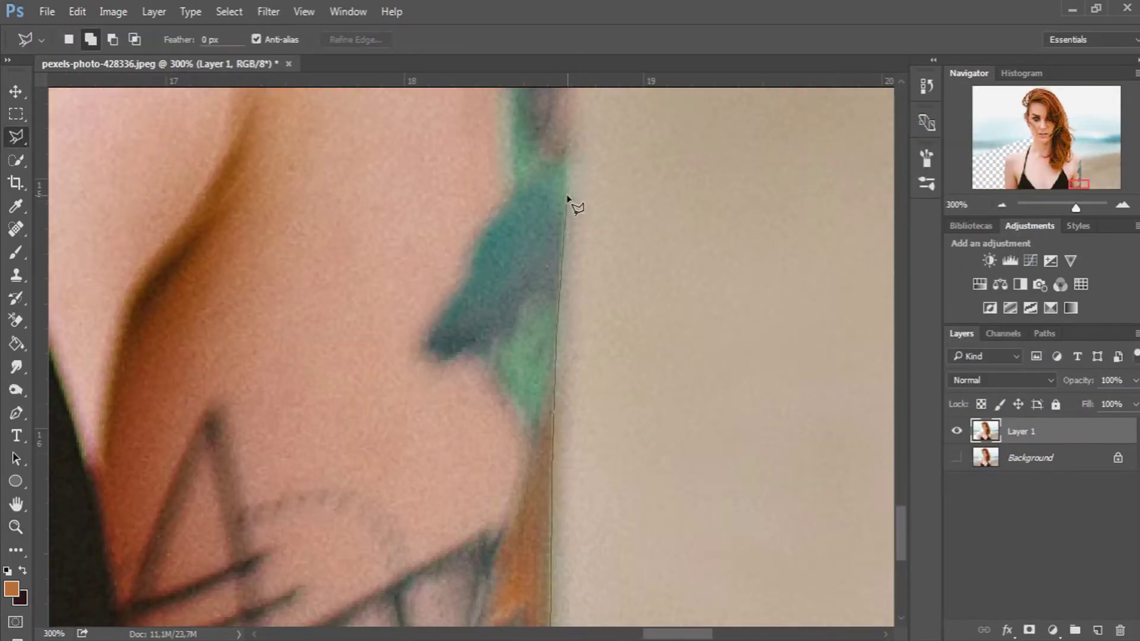
click(567, 198)
drag(567, 197, 580, 496)
drag(580, 211, 580, 508)
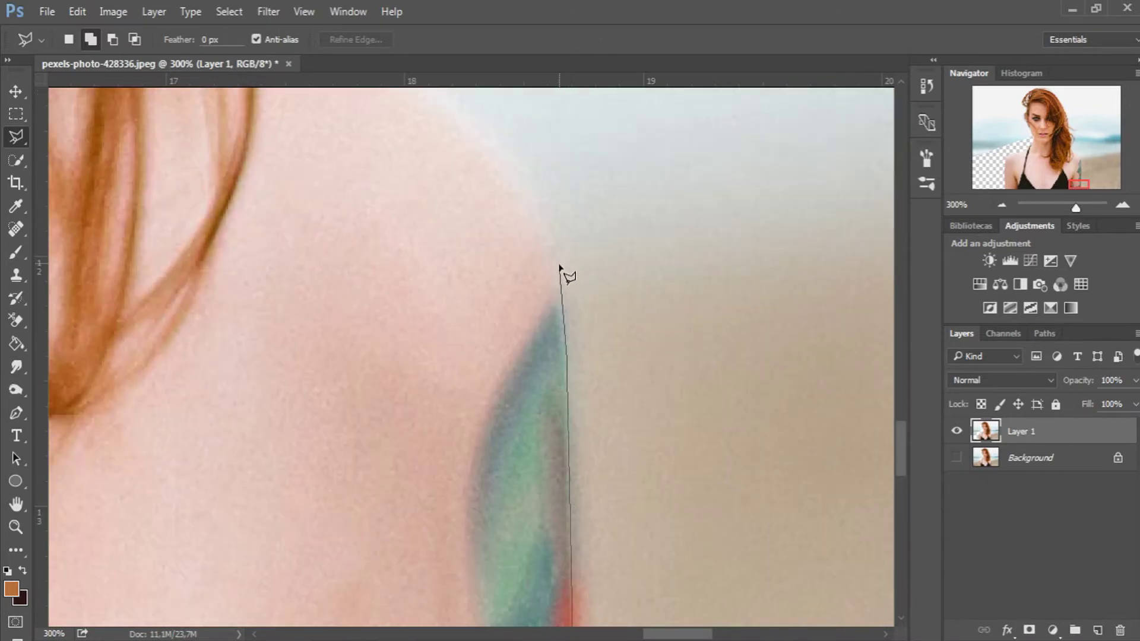
key(ctrl+minus)
- Extend the outline past the image corner and close the right-side background selection
click(538, 514)
click(522, 483)
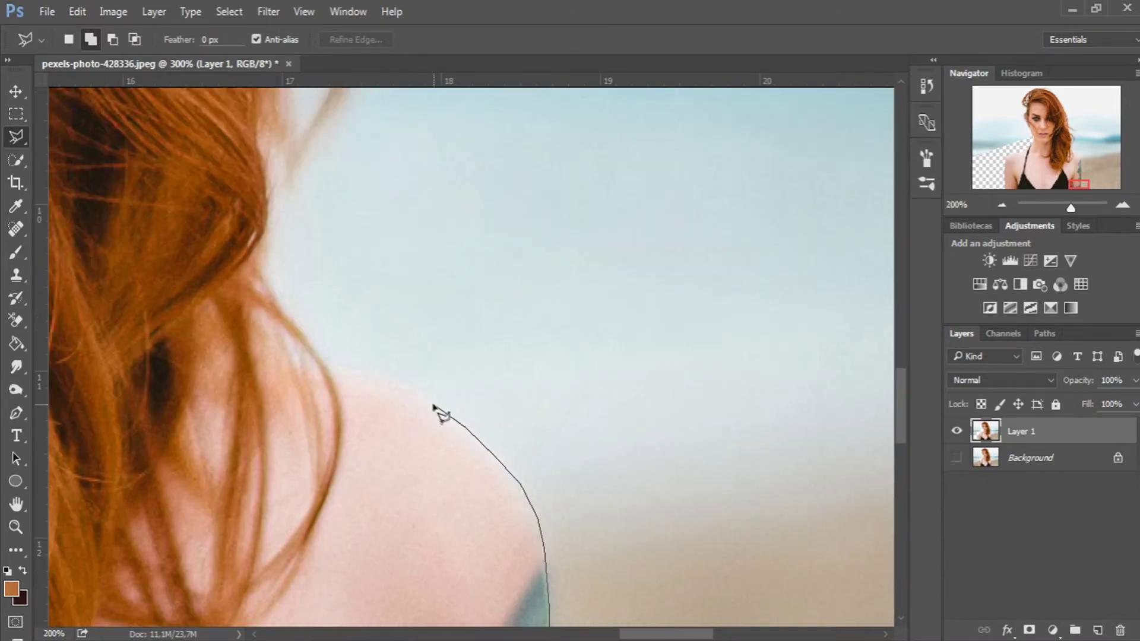
click(460, 358)
key(ctrl+minus)
key(ctrl+minus)
key(ctrl+minus)
click(700, 89)
click(661, 453)
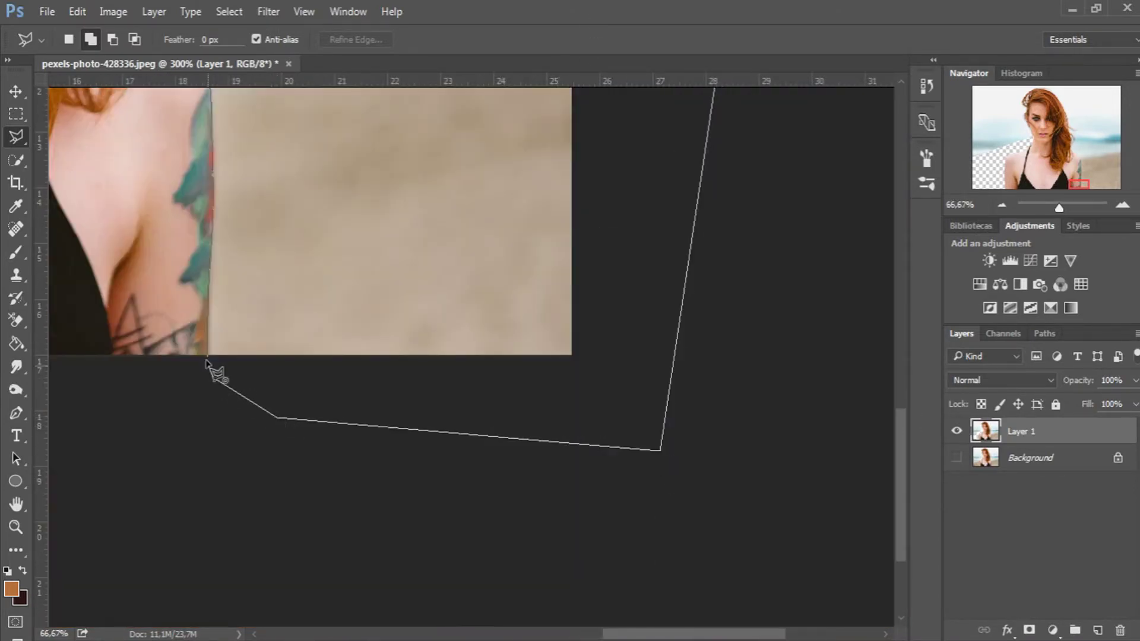
double_click(216, 377)
key(ctrl+alt+r)
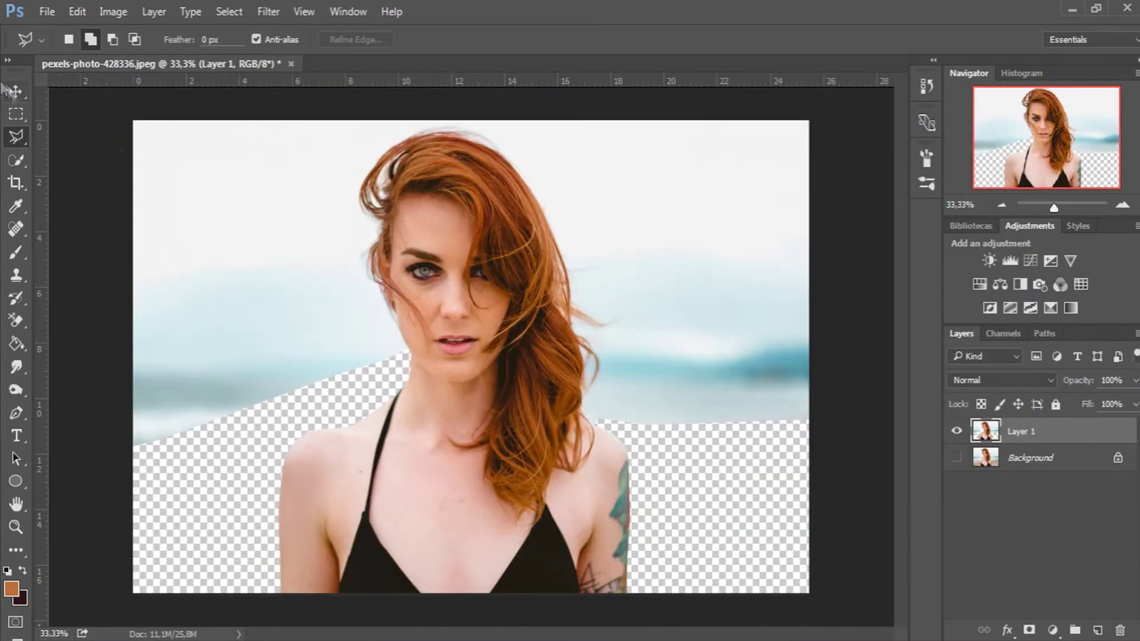
- Brush a Quick Selection over the woman's whole figure
key(v)
click(16, 159)
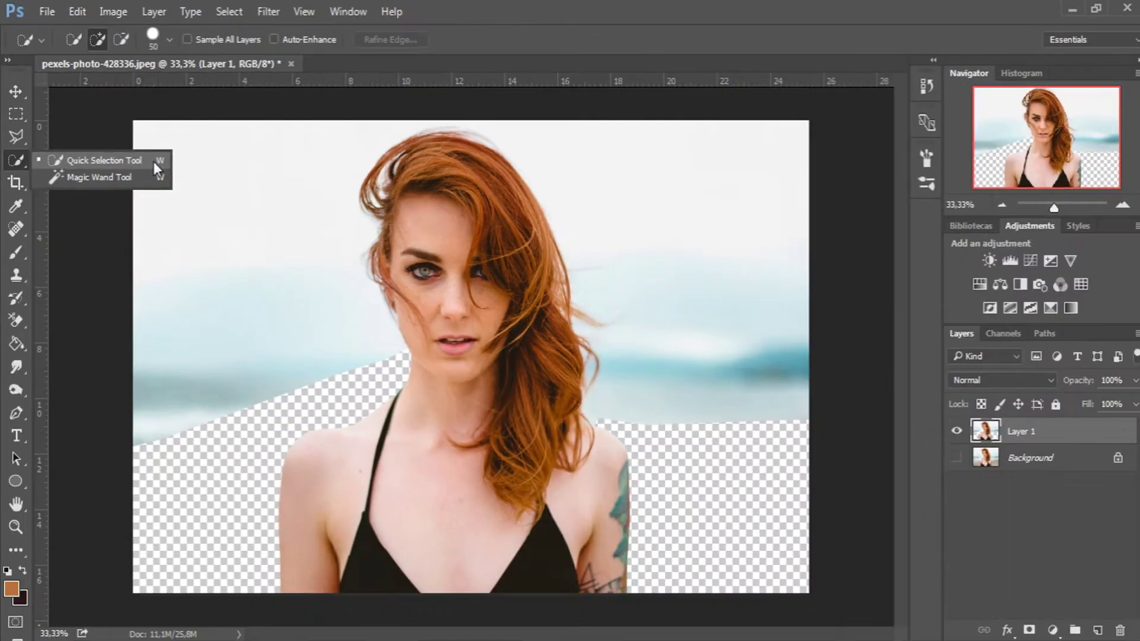
click(215, 219)
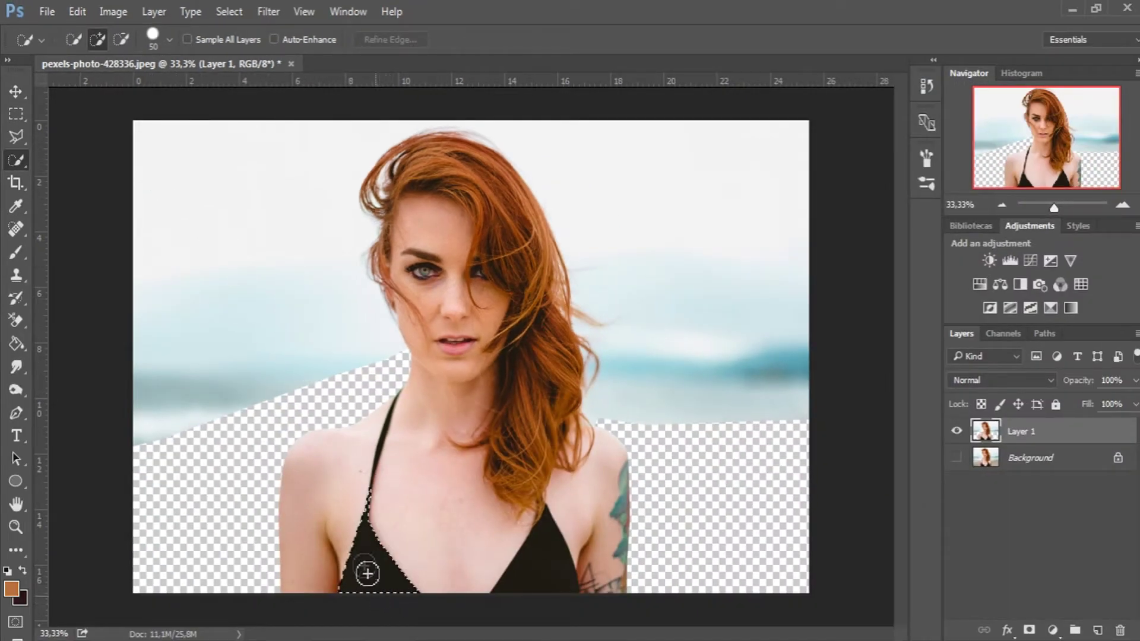
mouse_move(350, 505)
mouse_down()
mouse_move(484, 490)
mouse_move(468, 227)
mouse_move(515, 293)
mouse_up()
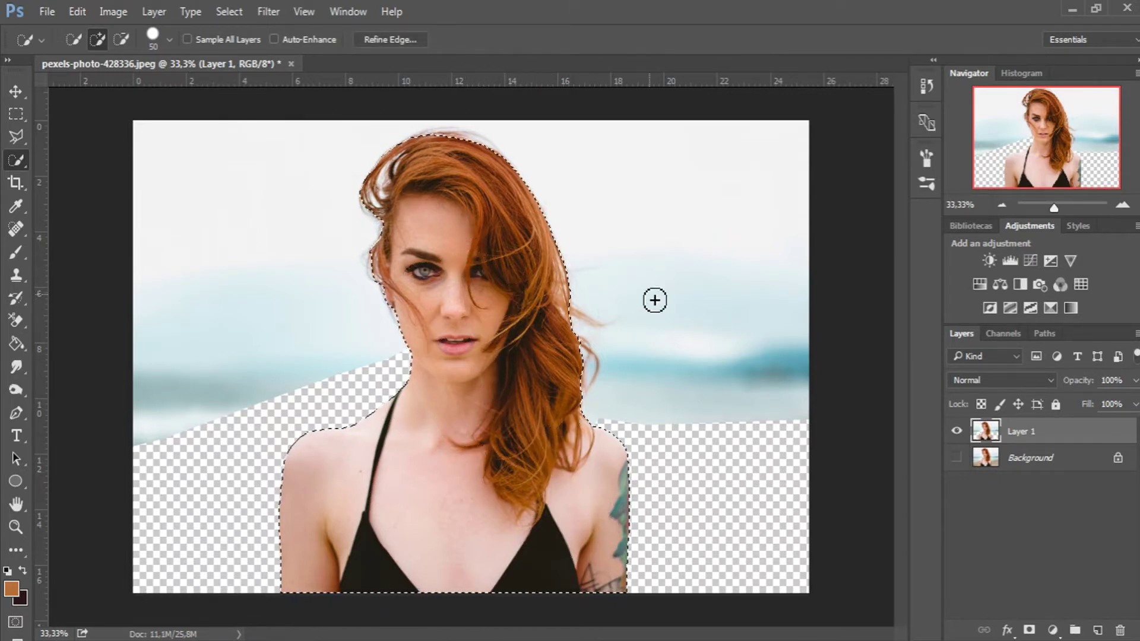
- Zoom in on her face and hair to touch up the selection edge
key(z)
drag(411, 327, 499, 348)
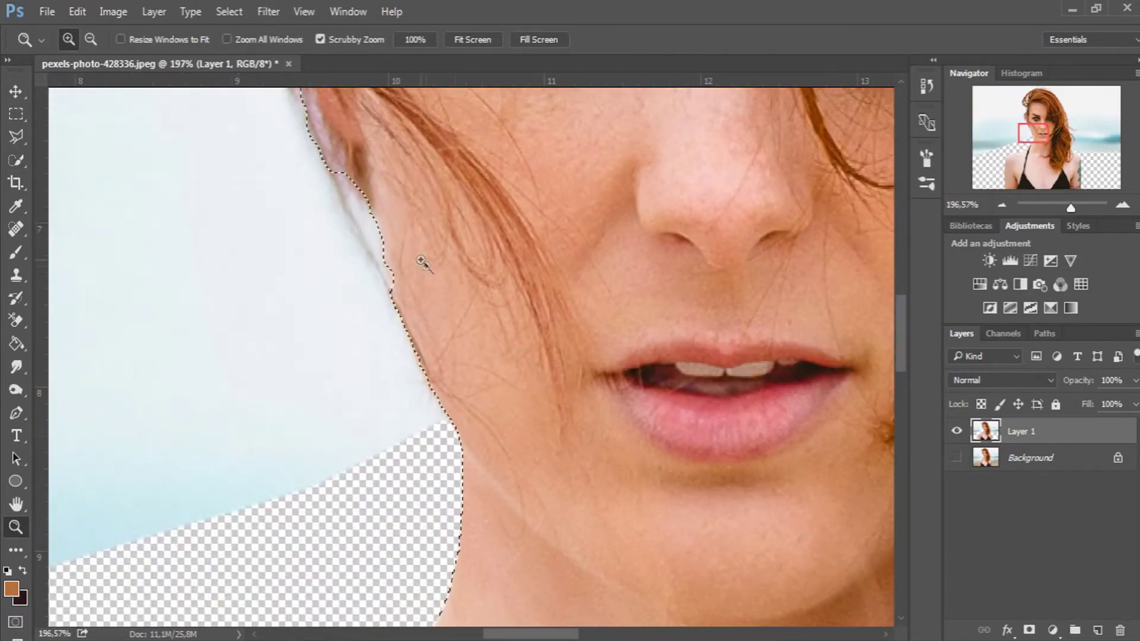
click(24, 169)
right_click(473, 248)
click(453, 263)
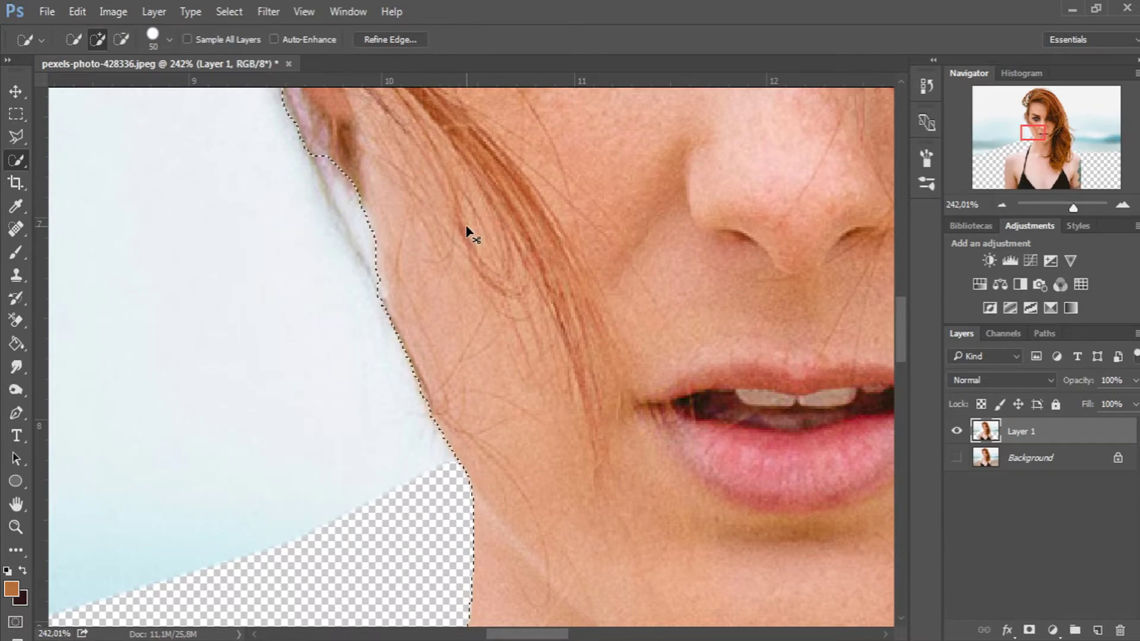
key(ctrl+minus)
key(ctrl+minus)
key(ctrl+minus)
key(ctrl+minus)
key(ctrl+minus)
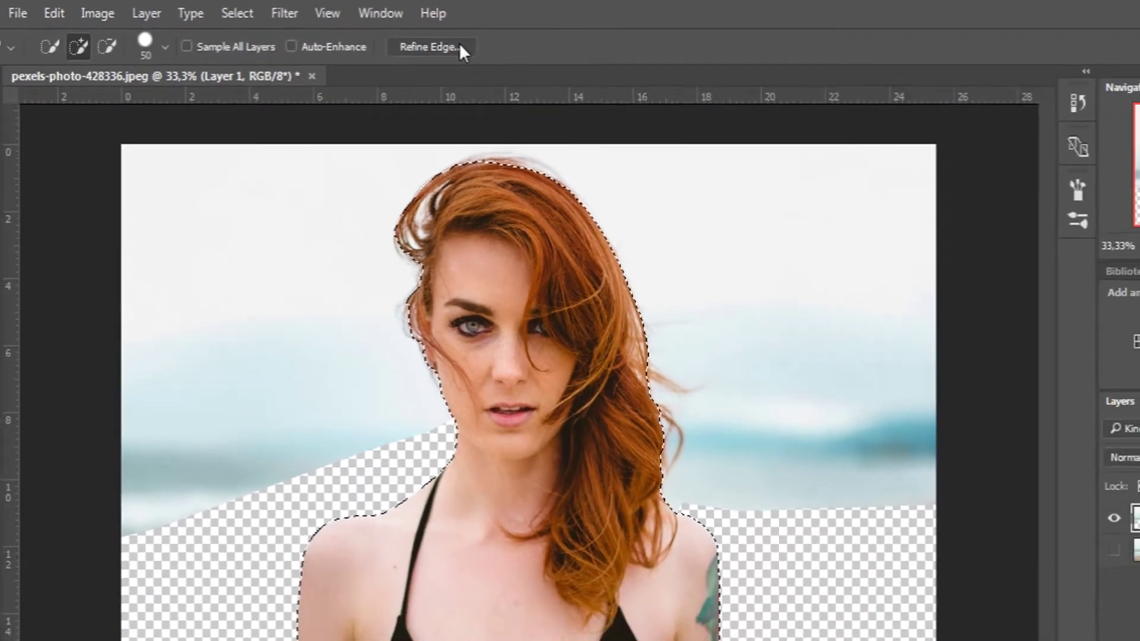
click(466, 53)
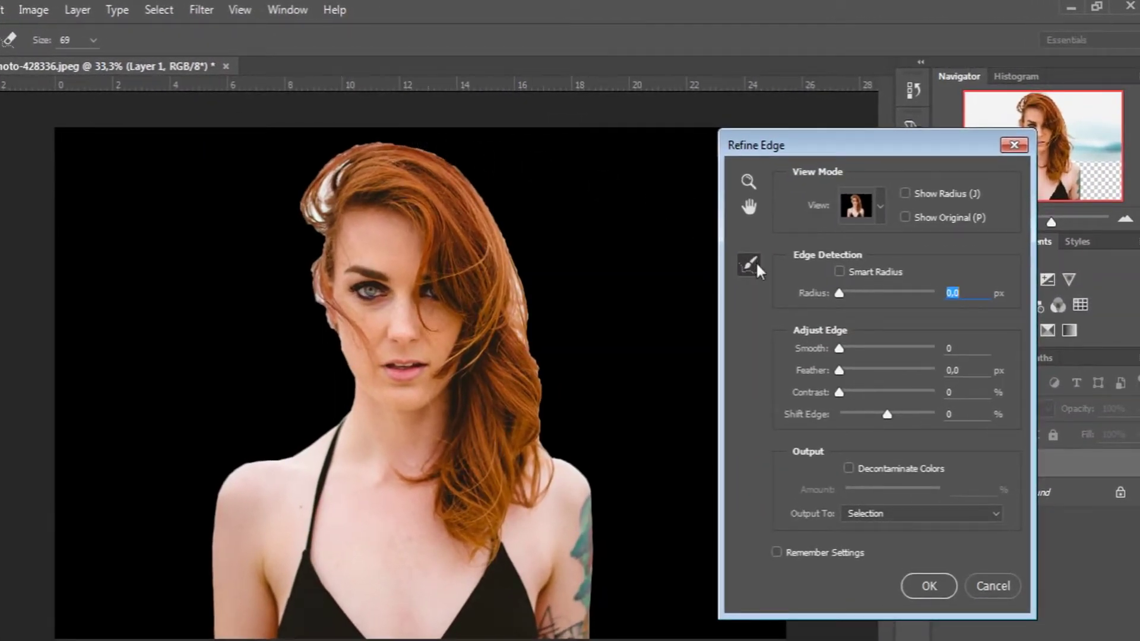
- Choose the Refine Radius Tool and set the preview View to Overlay
click(756, 261)
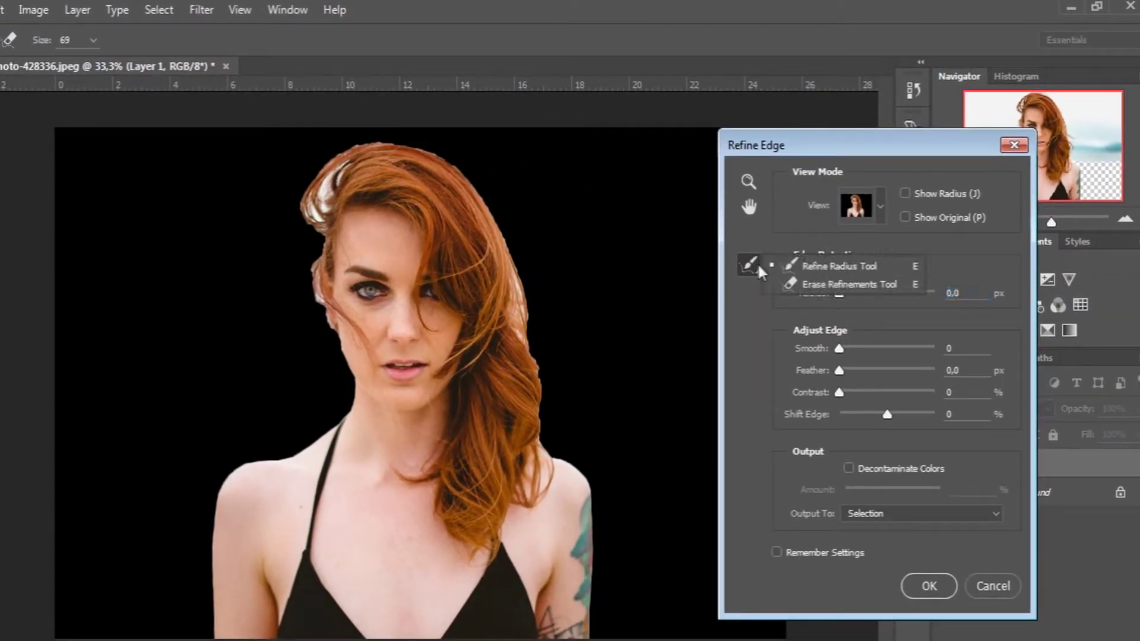
click(828, 266)
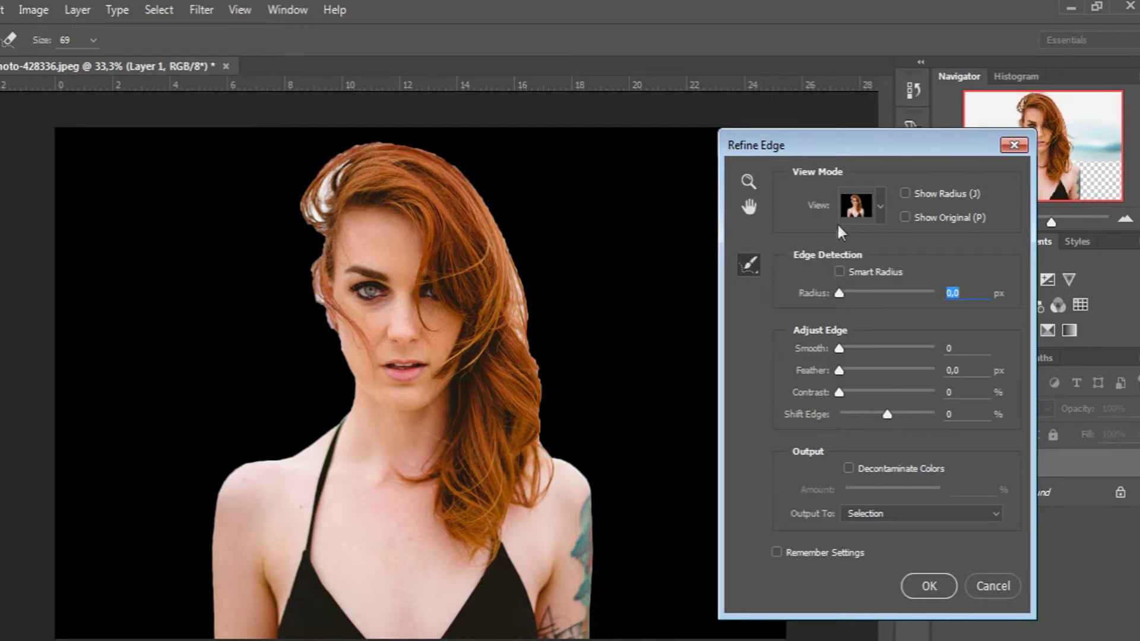
click(857, 208)
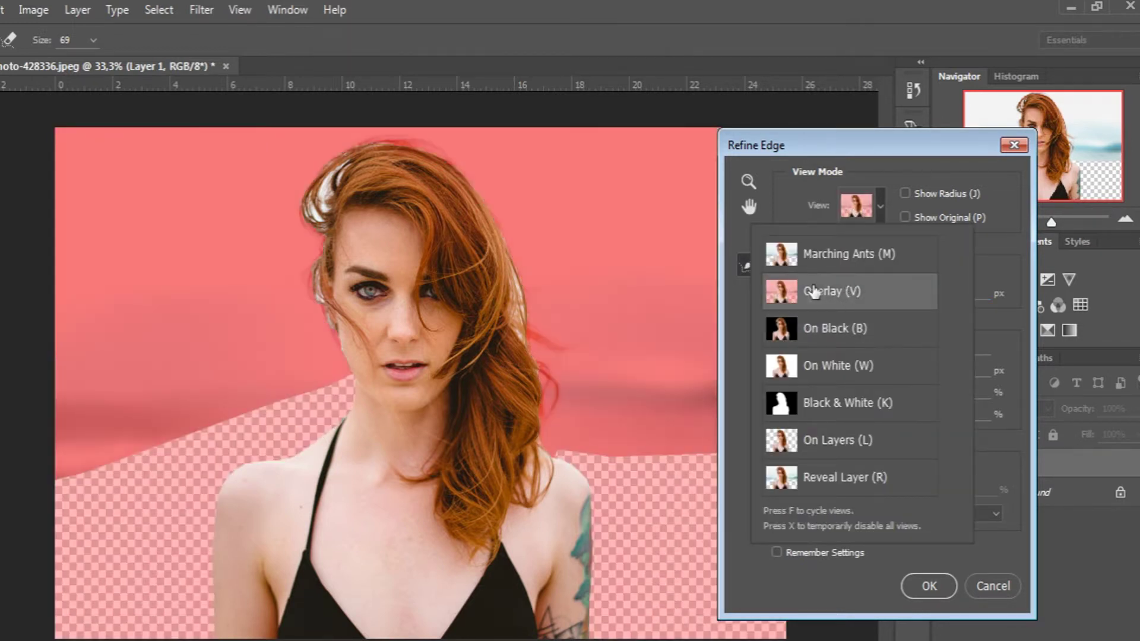
click(865, 205)
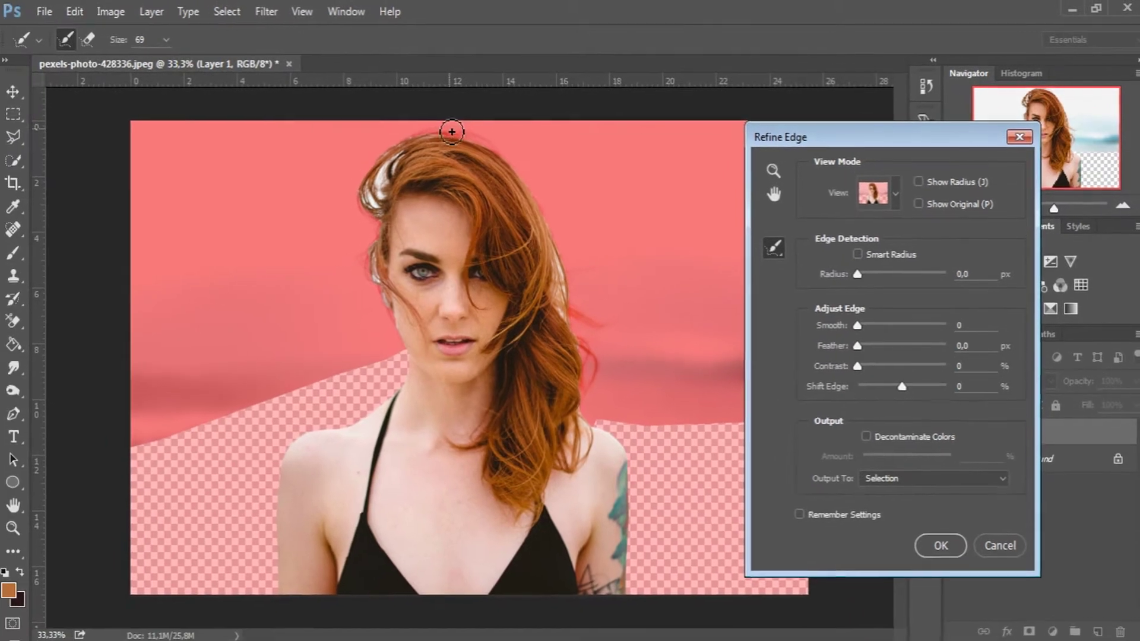
- Brush along the top and left side of the hair to refine its edge
mouse_move(483, 132)
mouse_down()
mouse_move(409, 139)
mouse_move(367, 181)
mouse_move(380, 218)
mouse_up()
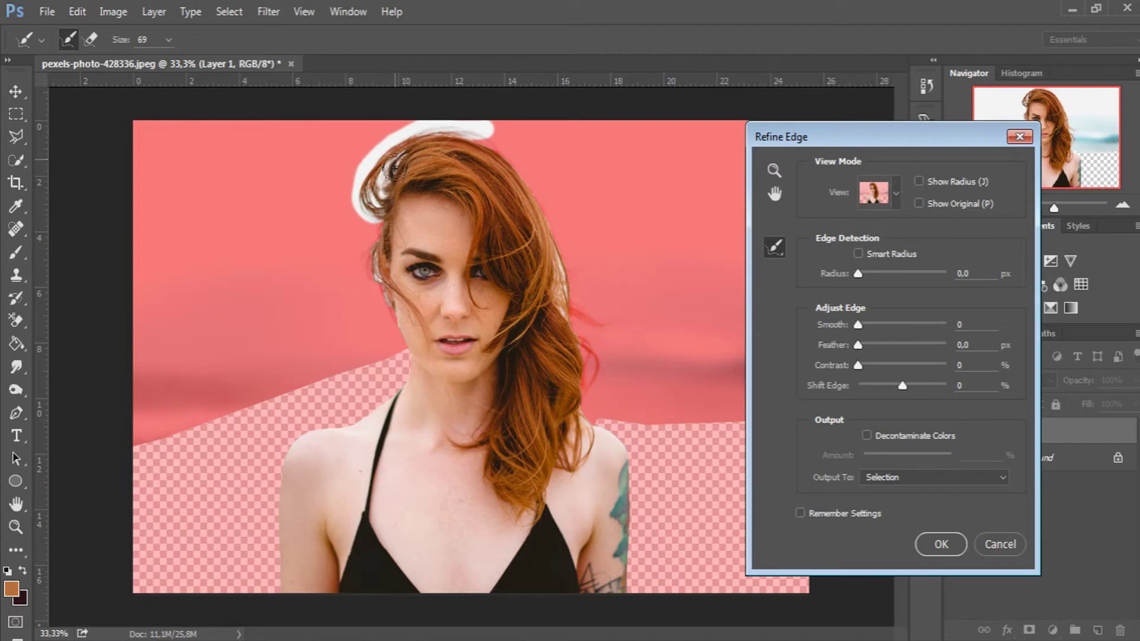
drag(373, 258, 394, 337)
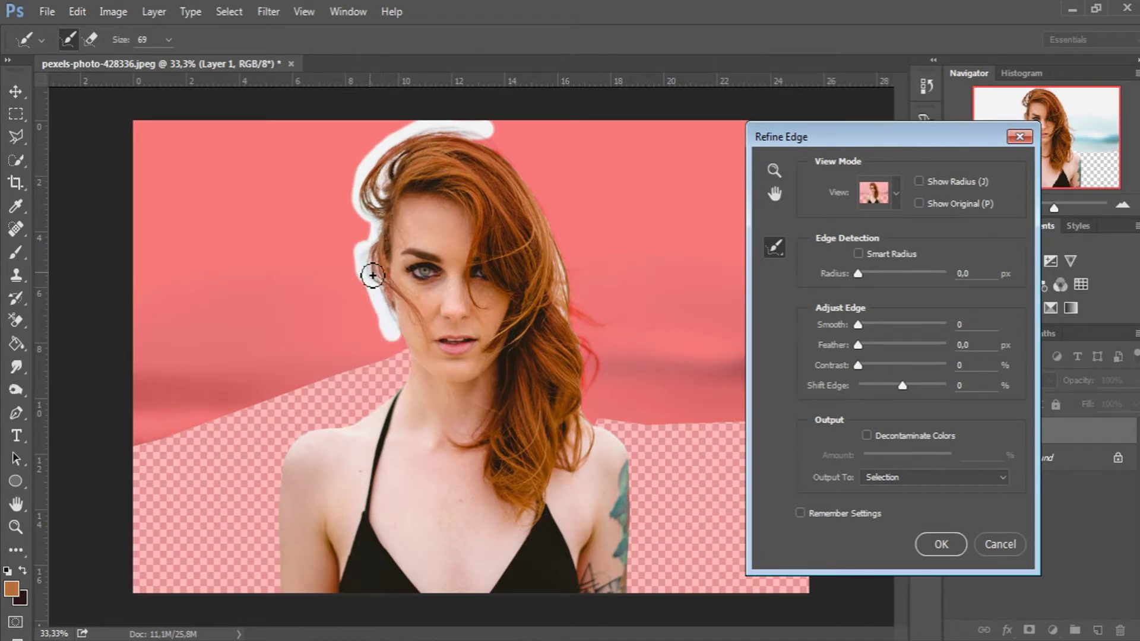
mouse_move(484, 130)
mouse_down()
mouse_move(542, 200)
mouse_move(567, 303)
mouse_move(605, 269)
mouse_move(580, 301)
mouse_move(595, 322)
mouse_move(574, 315)
mouse_move(599, 377)
mouse_move(597, 416)
mouse_move(621, 267)
mouse_move(621, 324)
mouse_move(592, 344)
mouse_move(591, 395)
mouse_move(600, 260)
mouse_move(576, 194)
mouse_move(629, 231)
mouse_up()
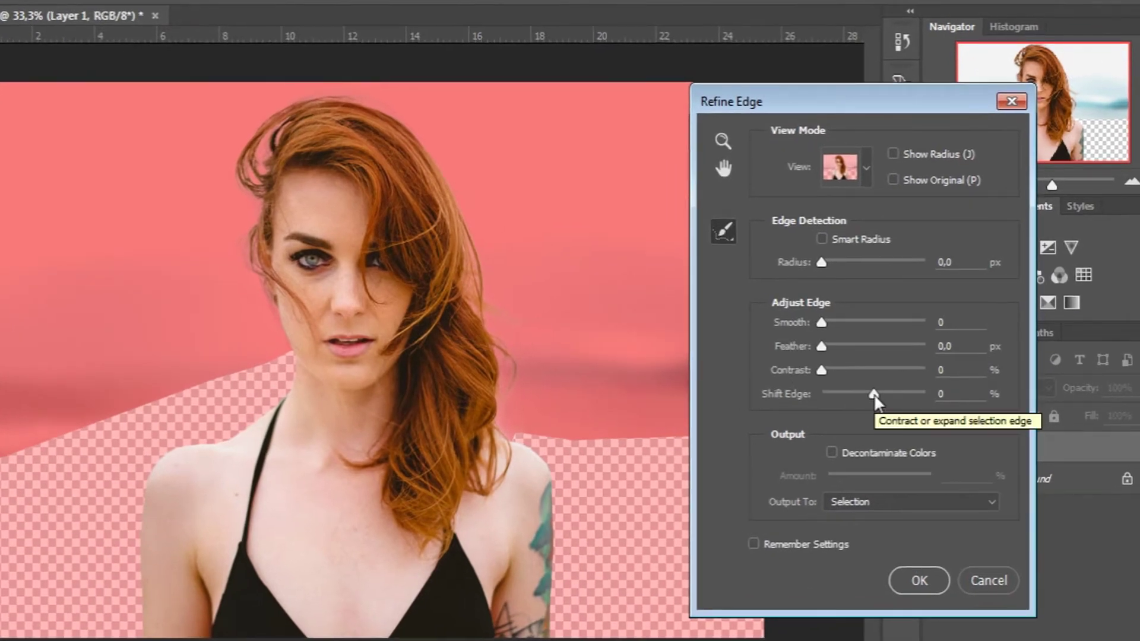
- Preview the refined edge on black and Overlay, zooming in on the stray strands
drag(874, 395, 873, 395)
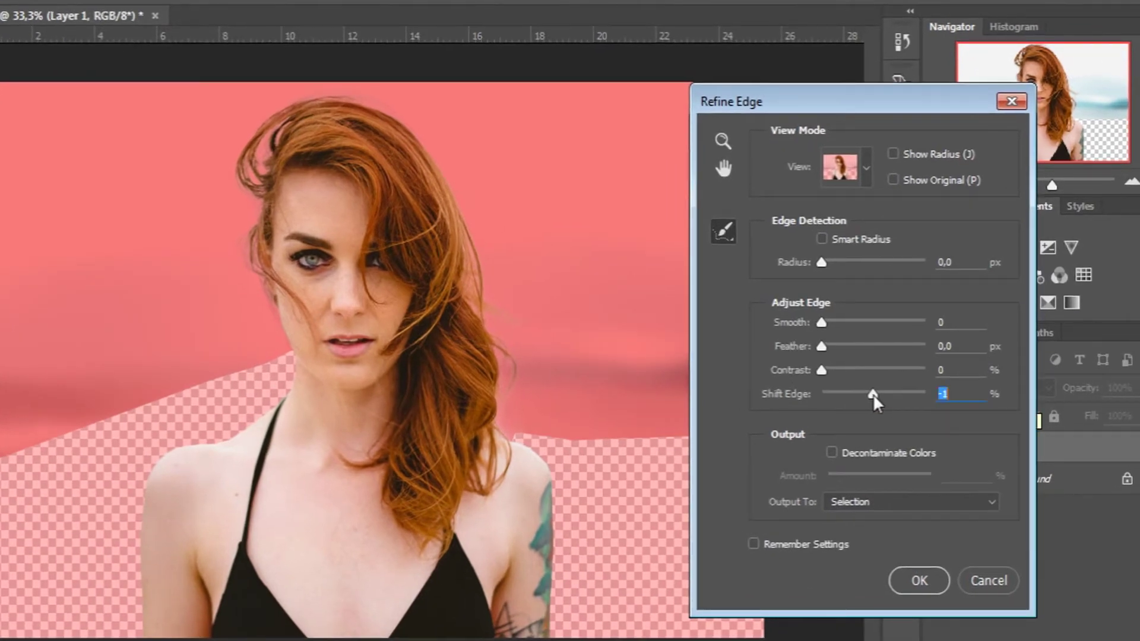
click(848, 184)
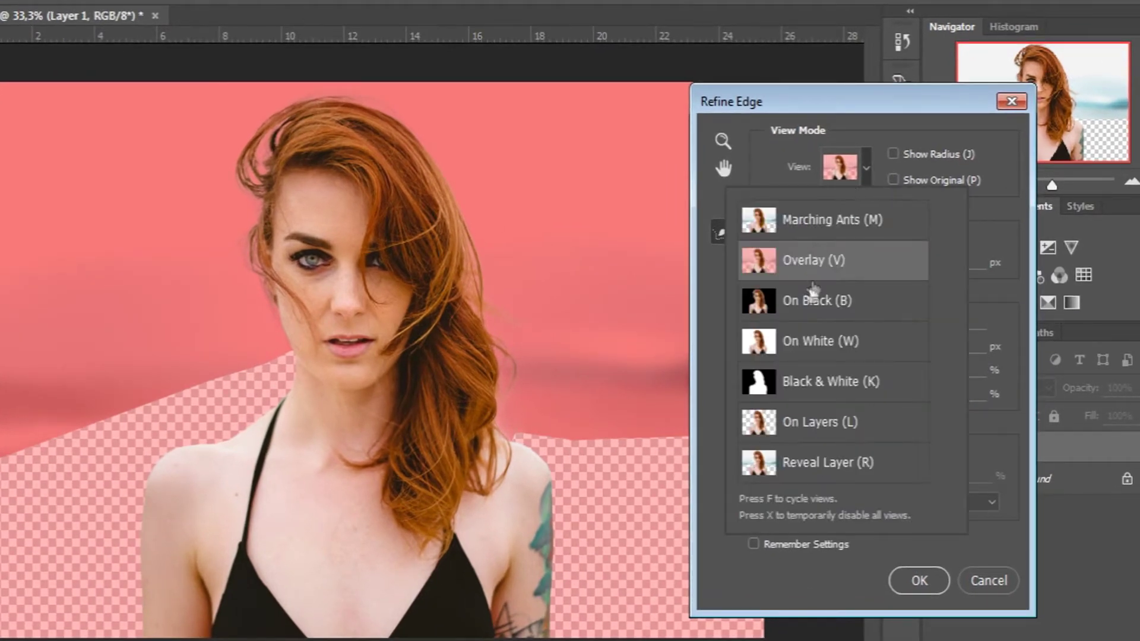
click(831, 300)
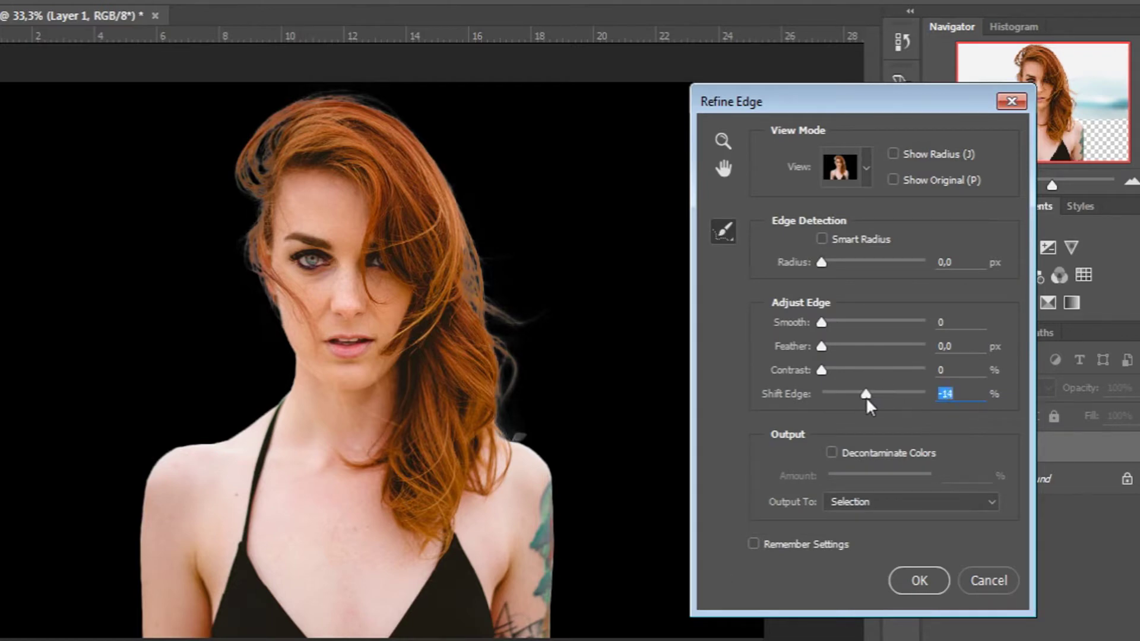
key(z)
click(497, 318)
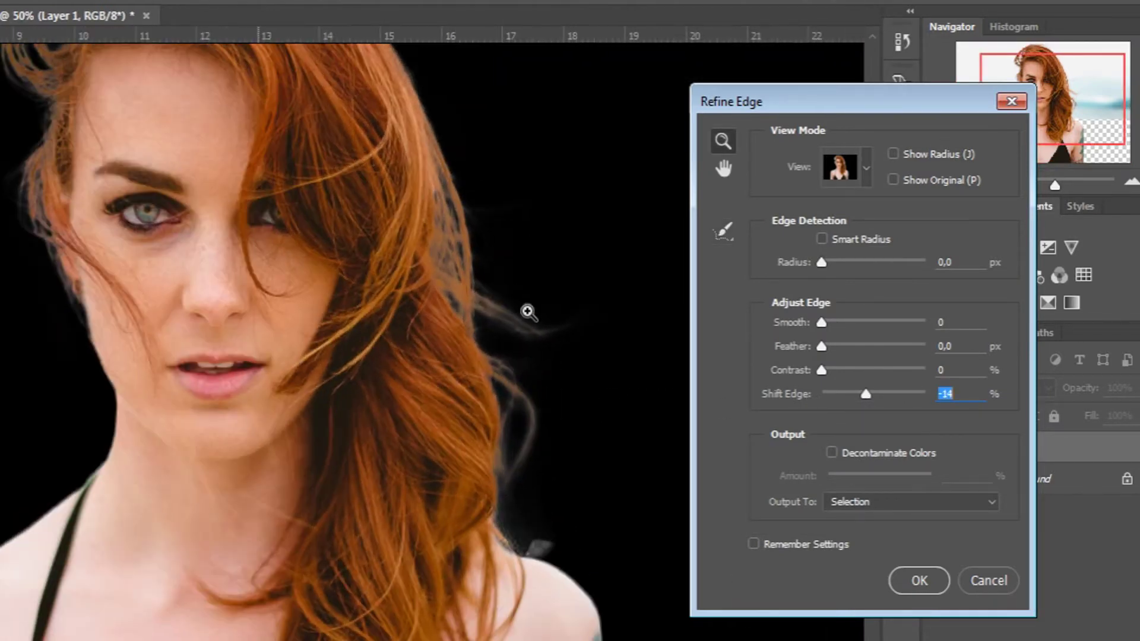
click(527, 306)
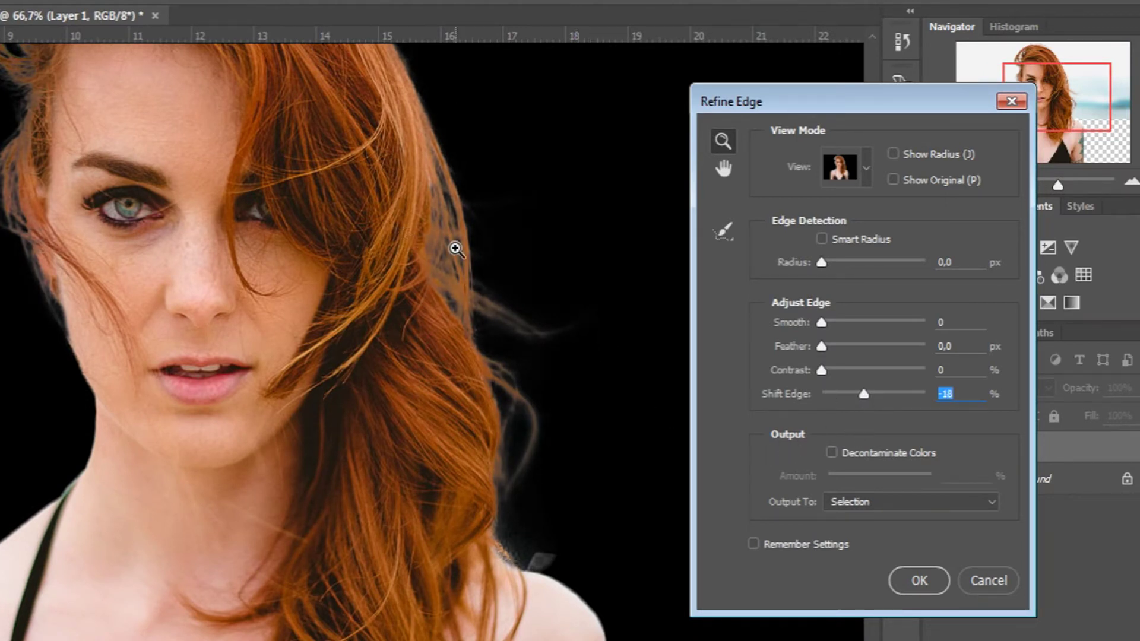
alt+click(456, 249)
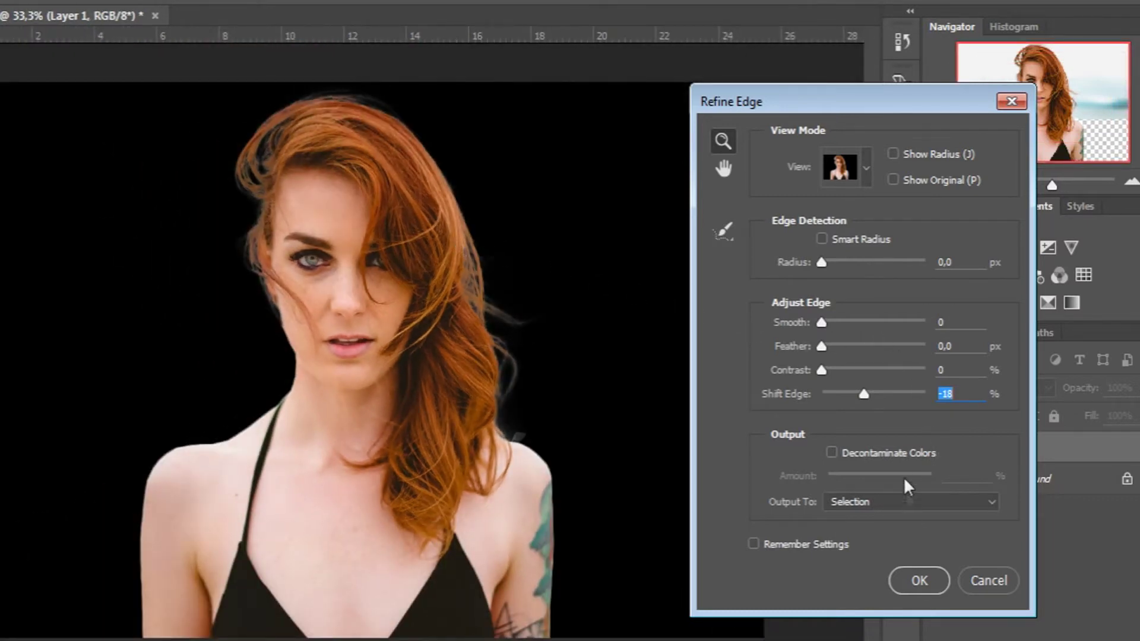
click(843, 167)
click(816, 256)
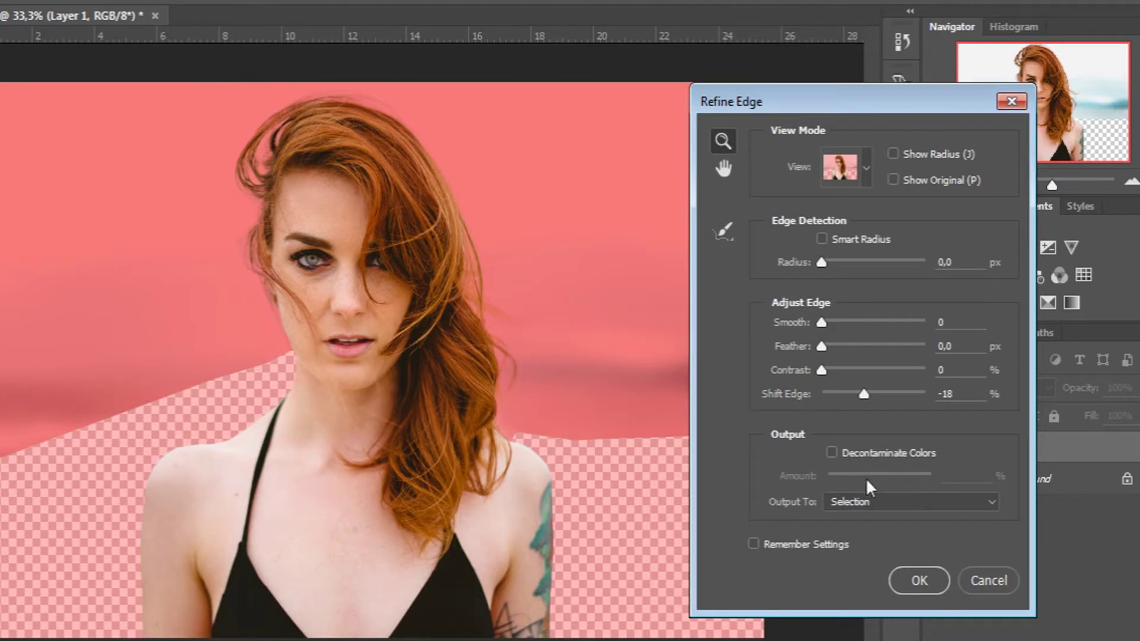
- Set Output To 'New Layer with Layer Mask' and apply the refinement
click(885, 503)
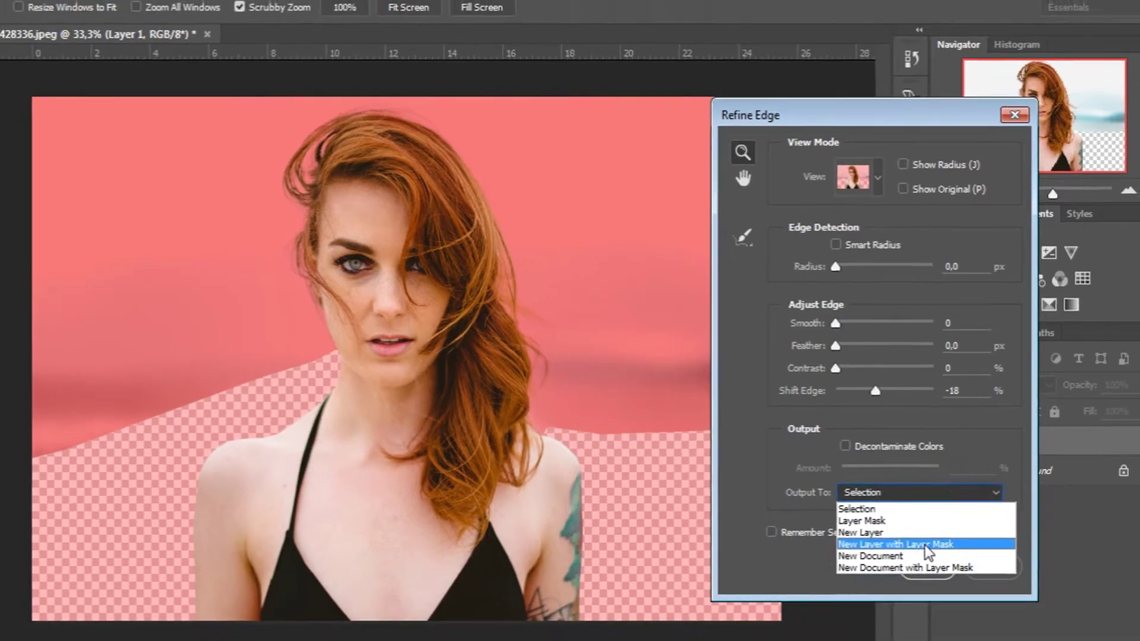
click(924, 547)
click(954, 478)
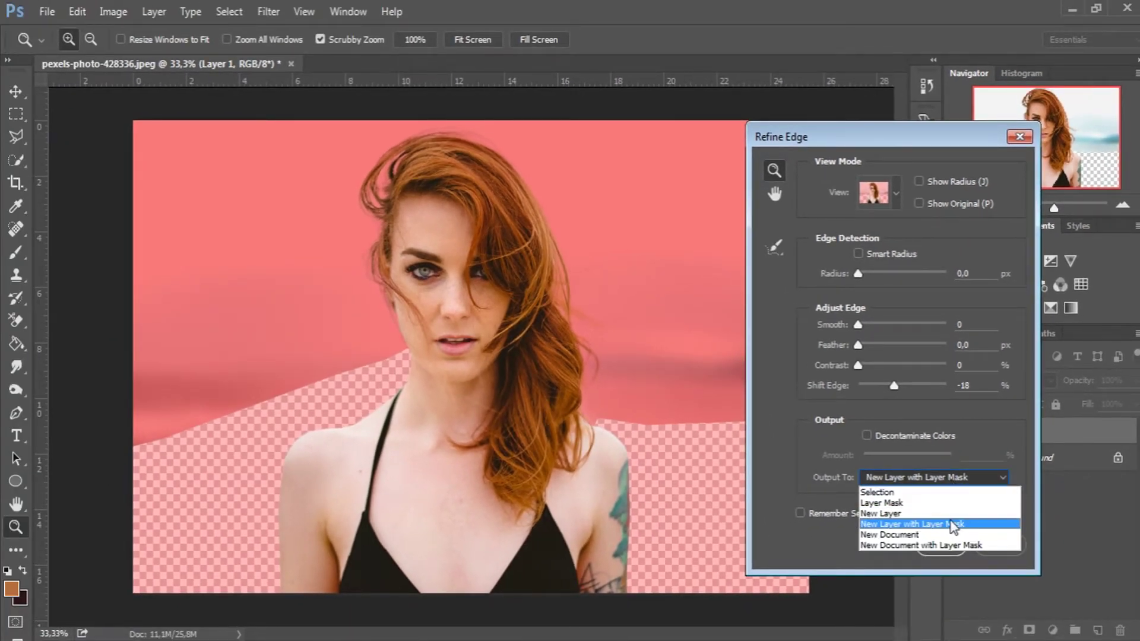
click(983, 526)
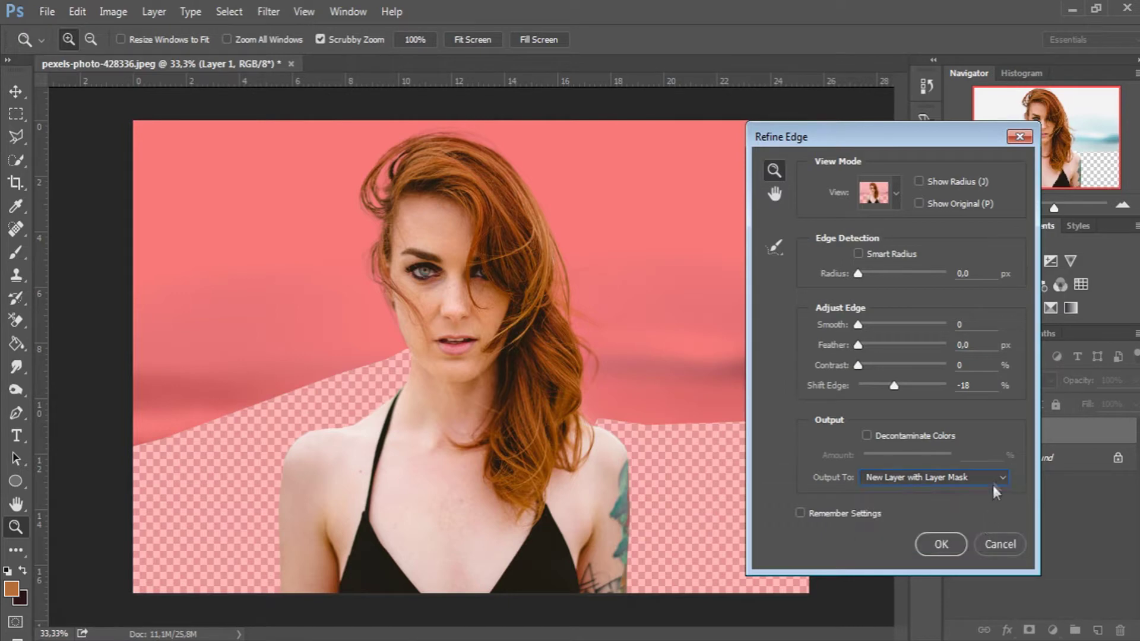
click(941, 544)
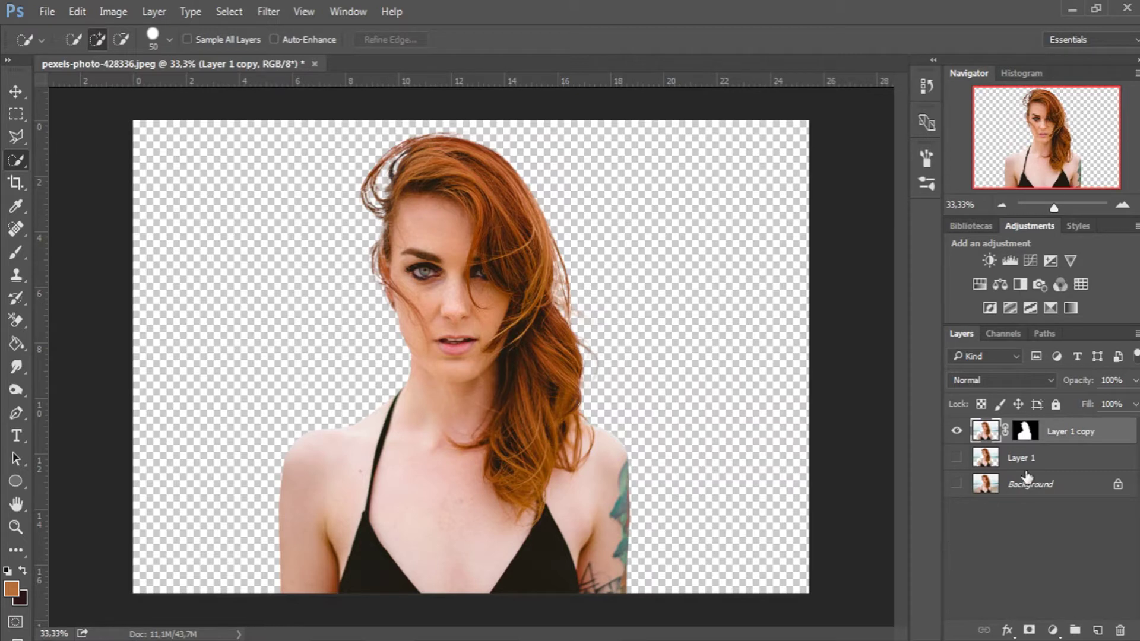
- Zoom in on the hair by her cheek and target the cutout's layer mask
key(z)
drag(383, 313, 521, 337)
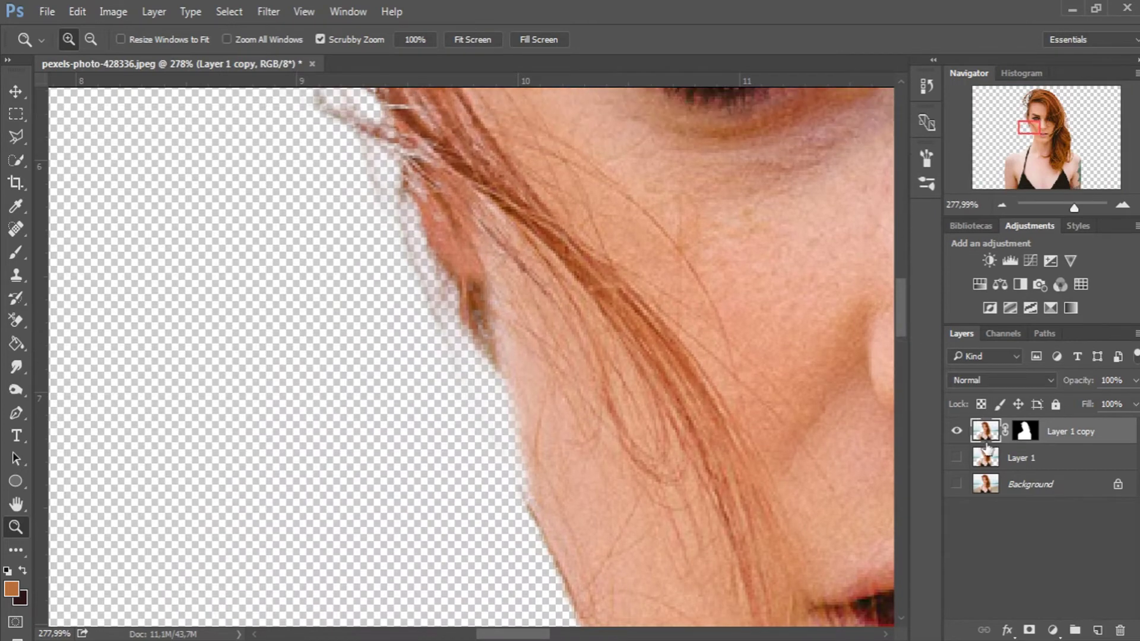
click(957, 457)
click(957, 458)
click(1024, 432)
- Set up the Brush with white foreground, 39 px size and 100% flow
click(16, 252)
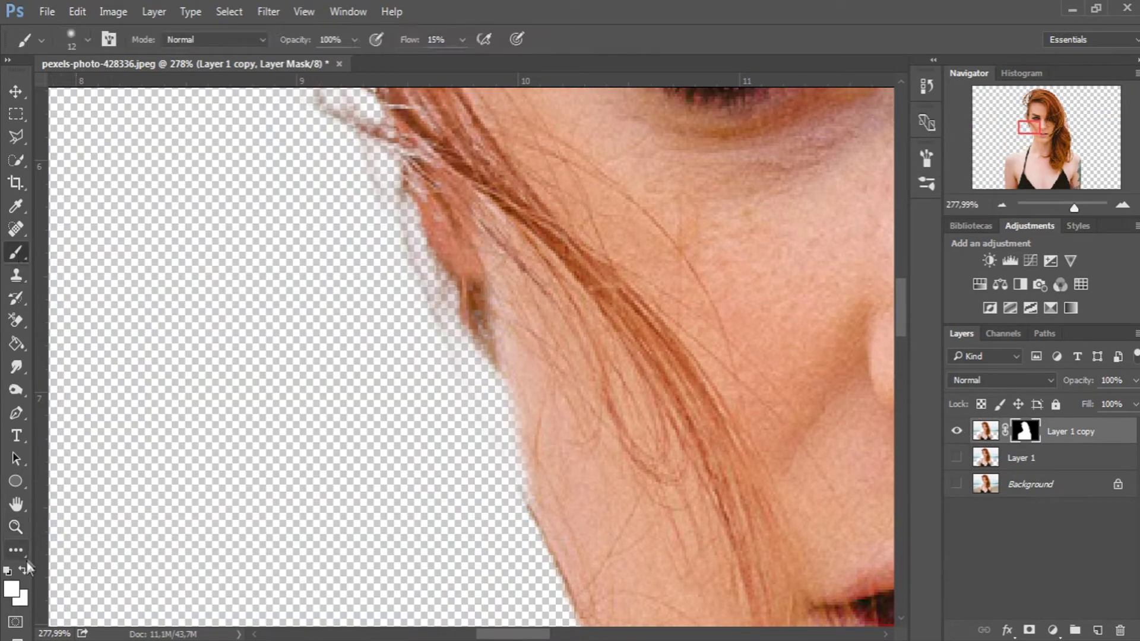
click(11, 589)
drag(577, 466, 542, 478)
click(925, 247)
click(23, 570)
right_click(587, 302)
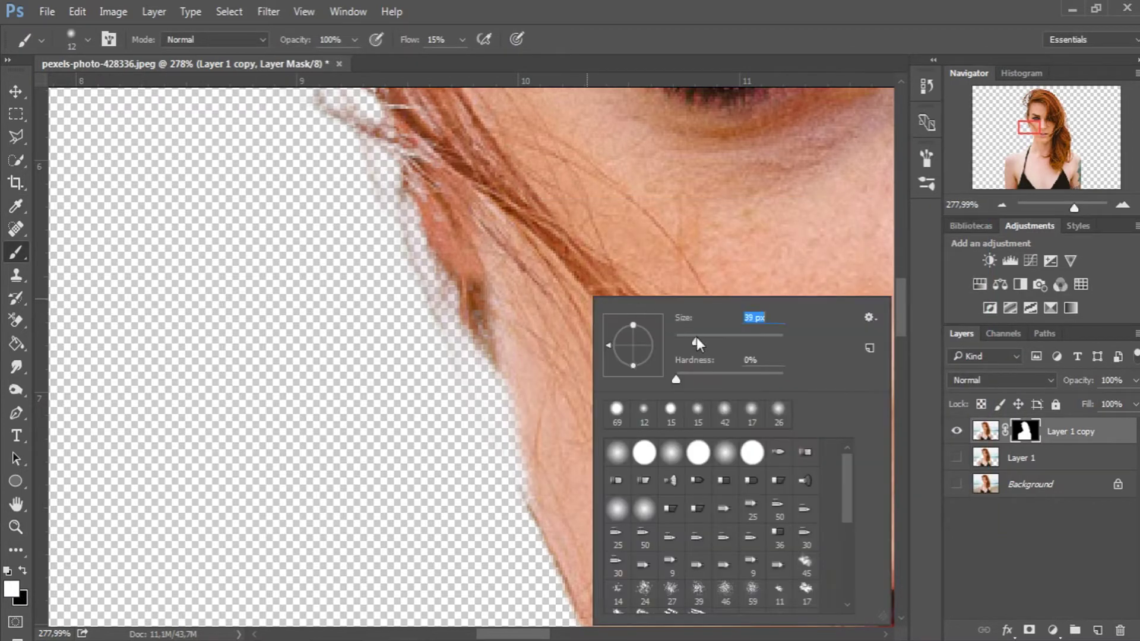
drag(696, 343, 699, 343)
click(462, 40)
right_click(592, 311)
key(Escape)
right_click(574, 315)
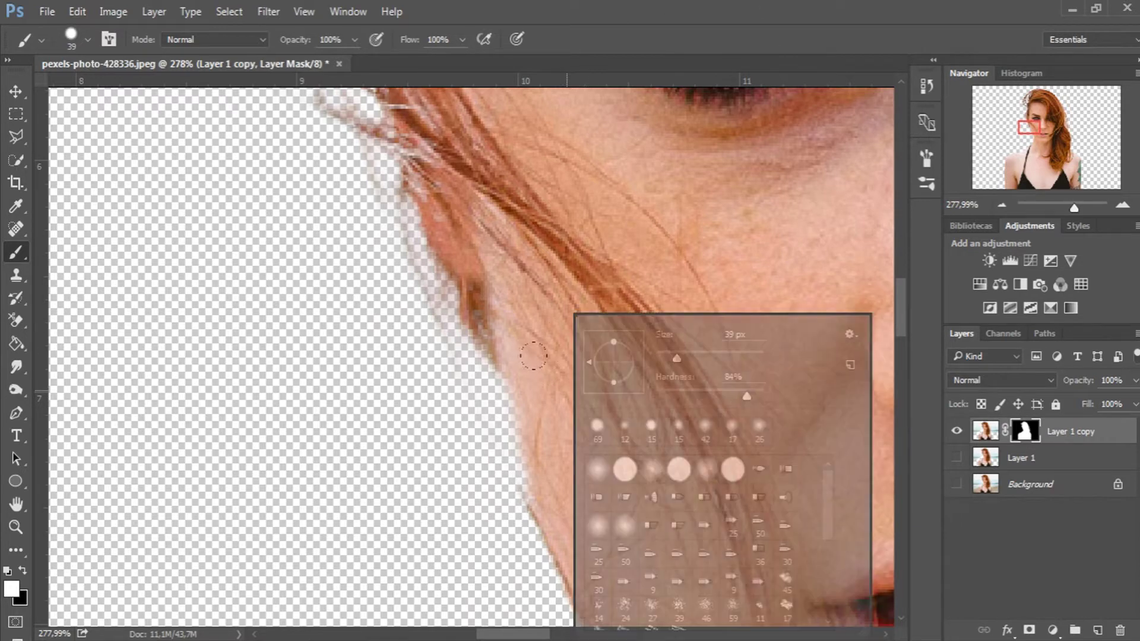
key(Return)
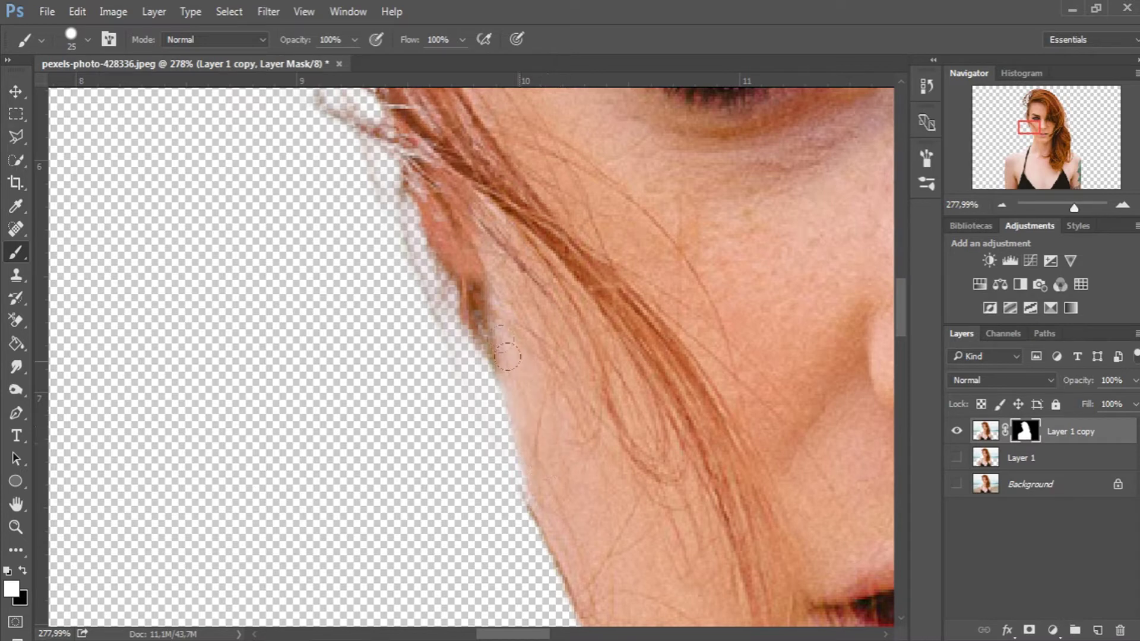
- Paint fine hair strands back into the mask along the cheek, forehead and right side
scroll(899, 289, up, 3)
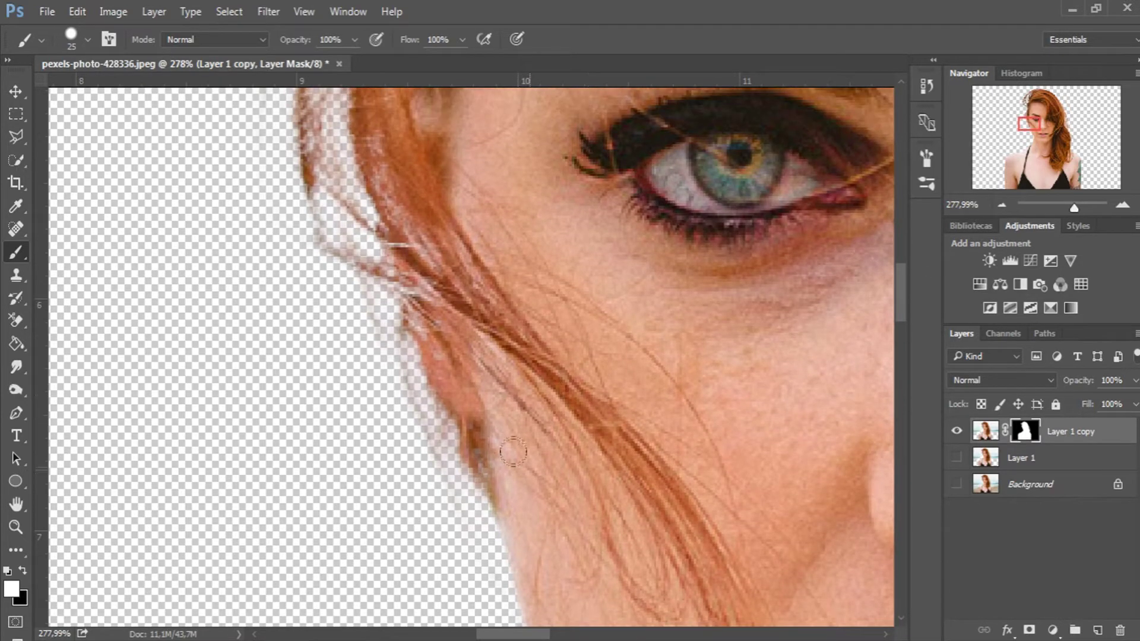
click(956, 457)
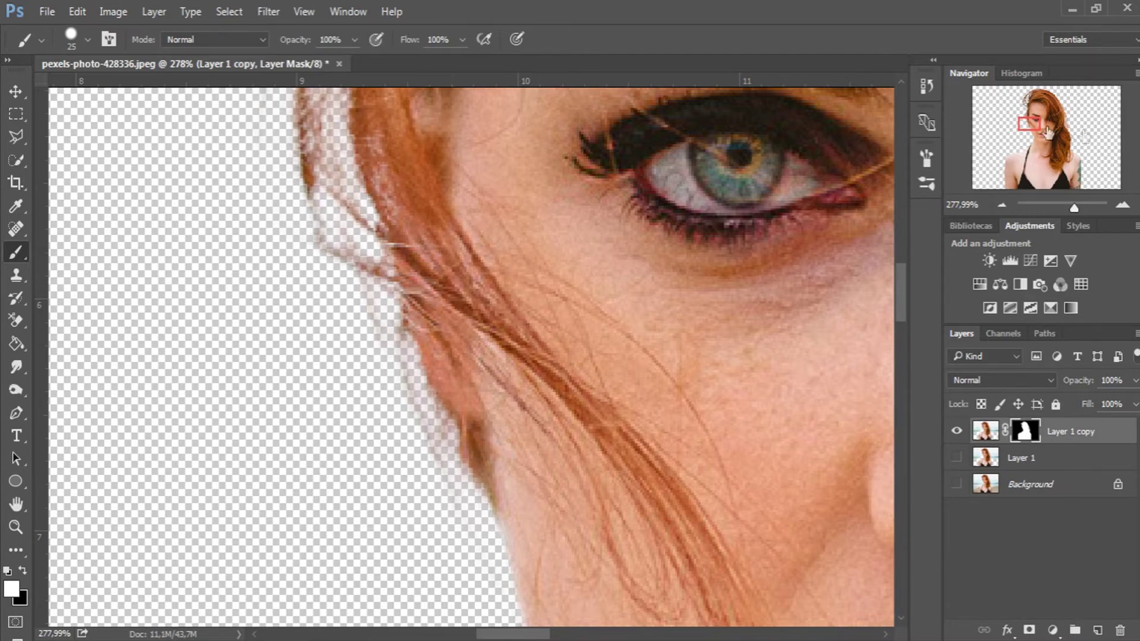
drag(1048, 132, 1046, 126)
click(957, 457)
drag(525, 410, 472, 321)
drag(1028, 122, 1023, 117)
mouse_move(573, 473)
mouse_down()
mouse_move(537, 333)
mouse_move(561, 190)
mouse_up()
click(957, 458)
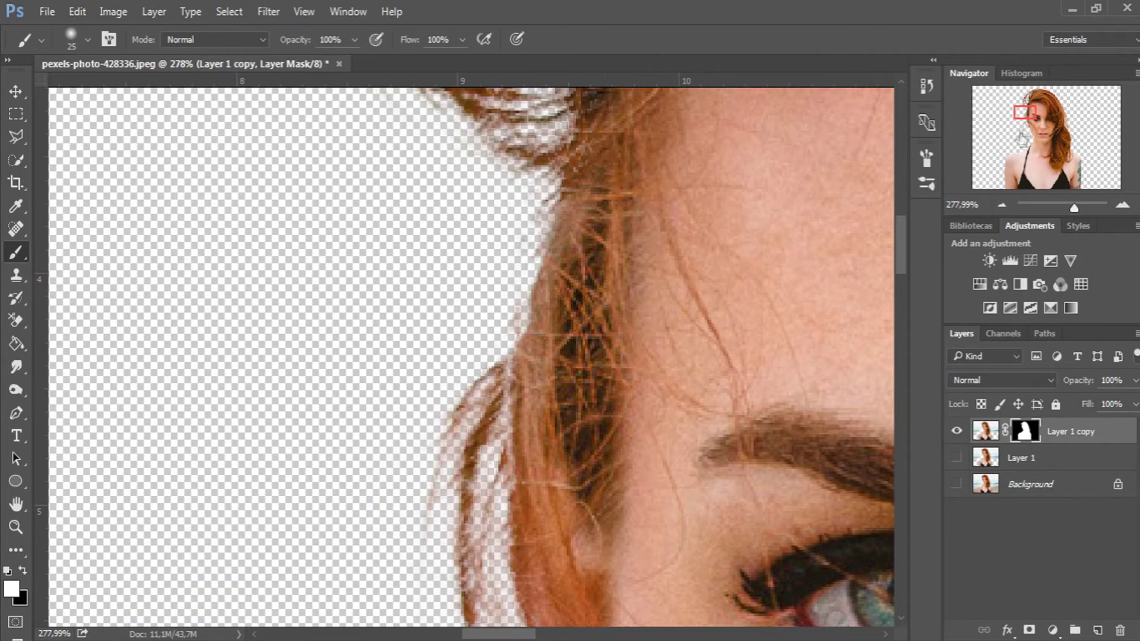
drag(1022, 138, 1026, 103)
drag(553, 166, 584, 278)
drag(1025, 104, 1041, 89)
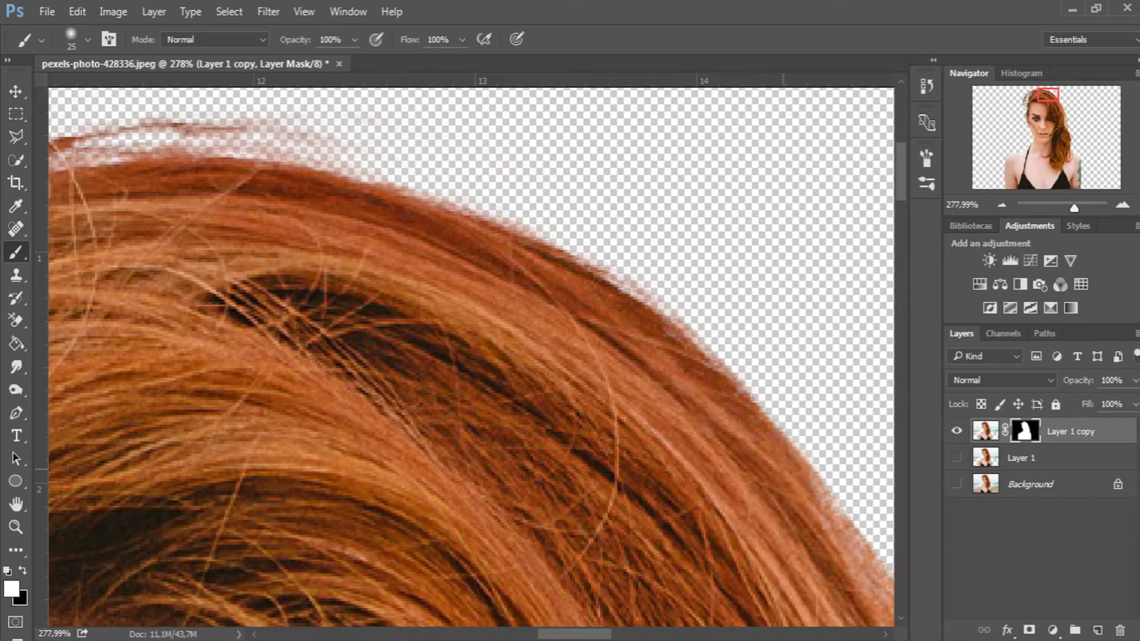
drag(653, 475, 300, 104)
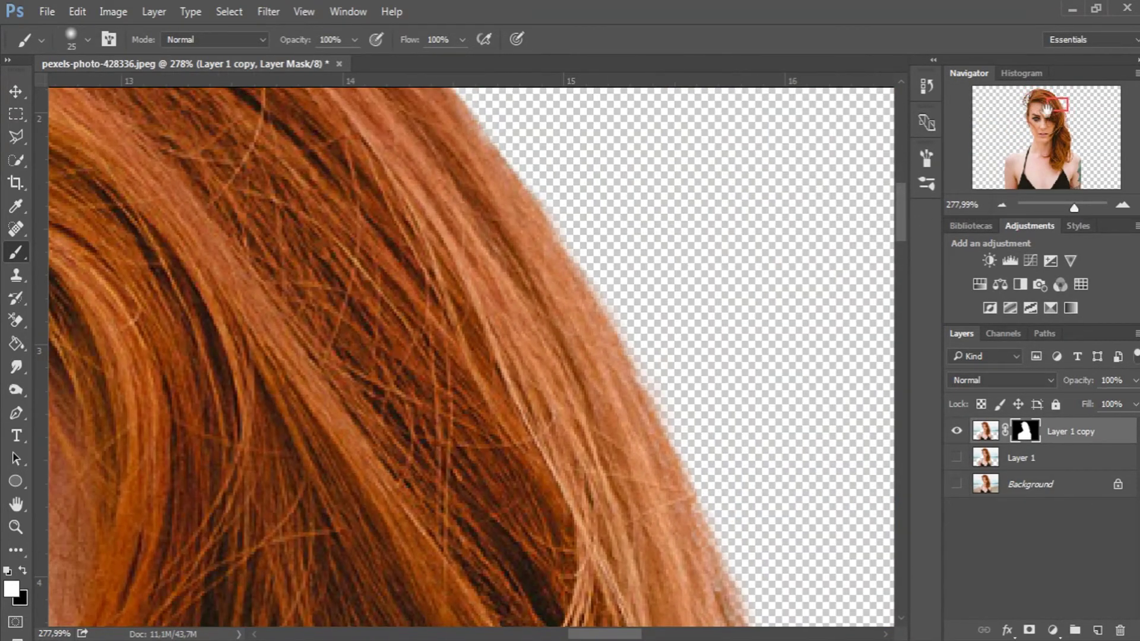
drag(653, 475, 576, 142)
drag(653, 505, 570, 167)
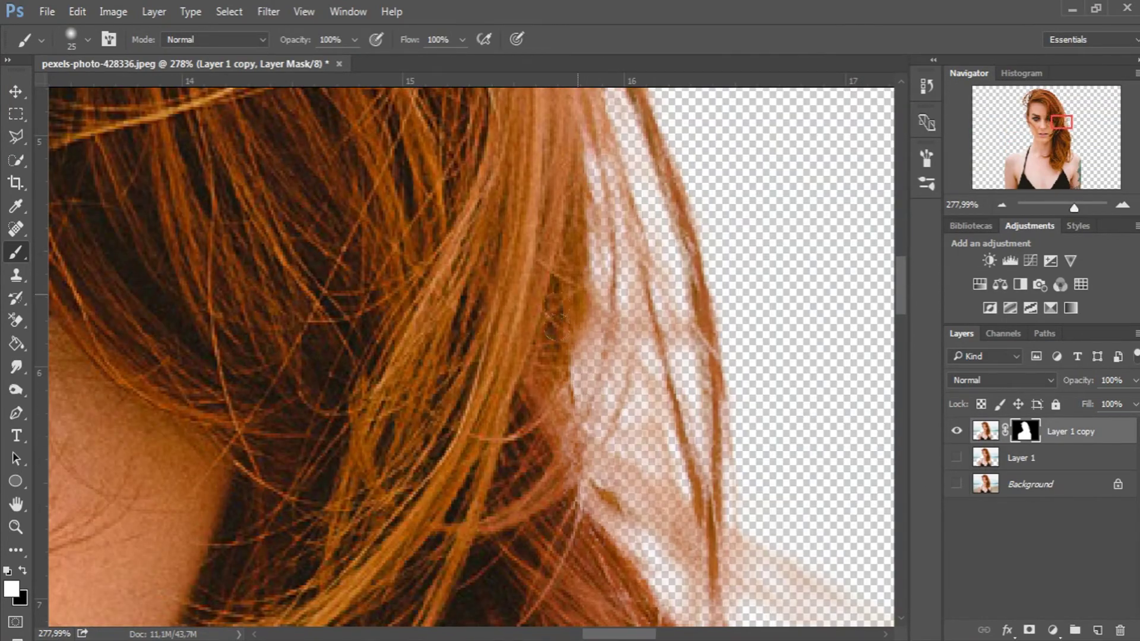
- Scroll over the cutout to check the painted hair edges
scroll(565, 356, down, 3)
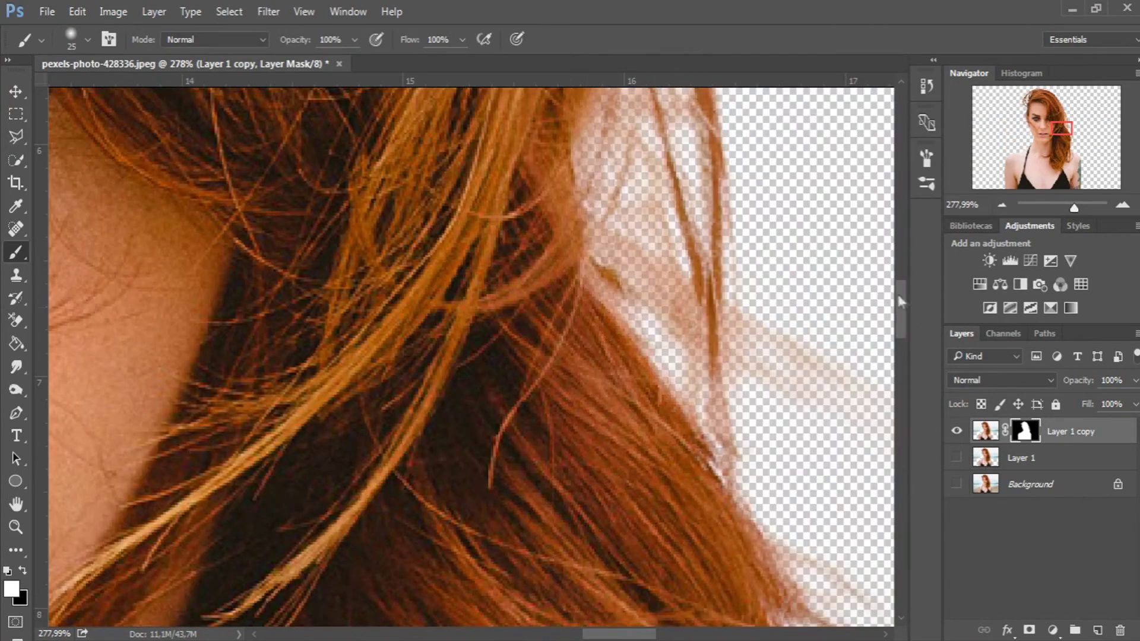
scroll(712, 416, down, 2)
scroll(760, 386, down, 2)
scroll(791, 365, down, 1)
scroll(792, 365, down, 2)
scroll(792, 365, down, 1)
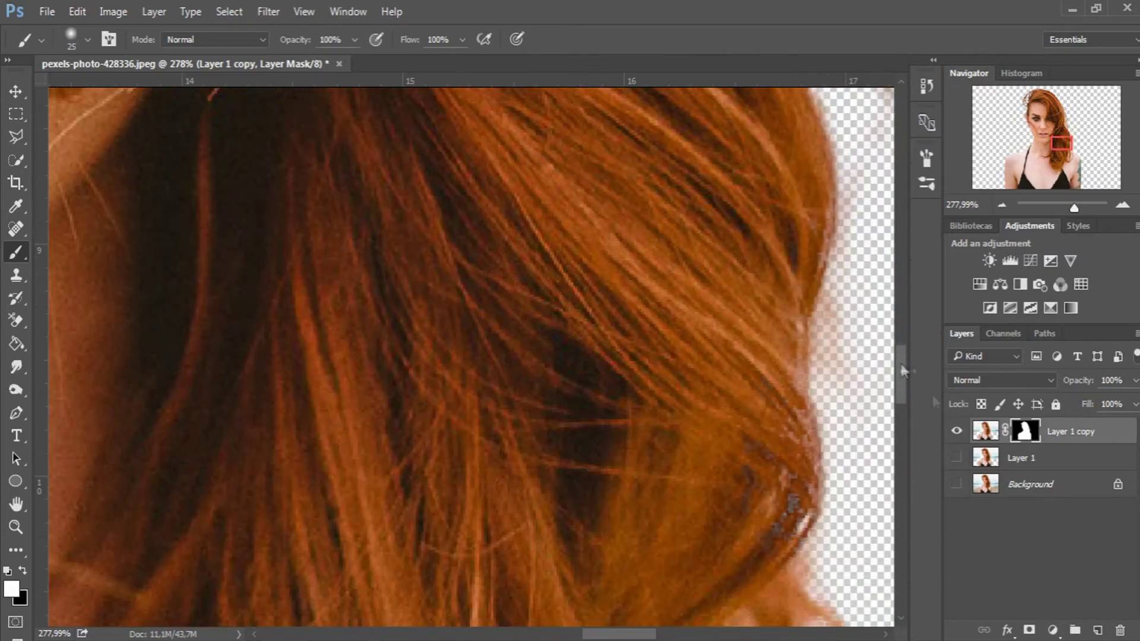
scroll(792, 365, down, 2)
scroll(792, 365, down, 1)
scroll(534, 356, up, 2)
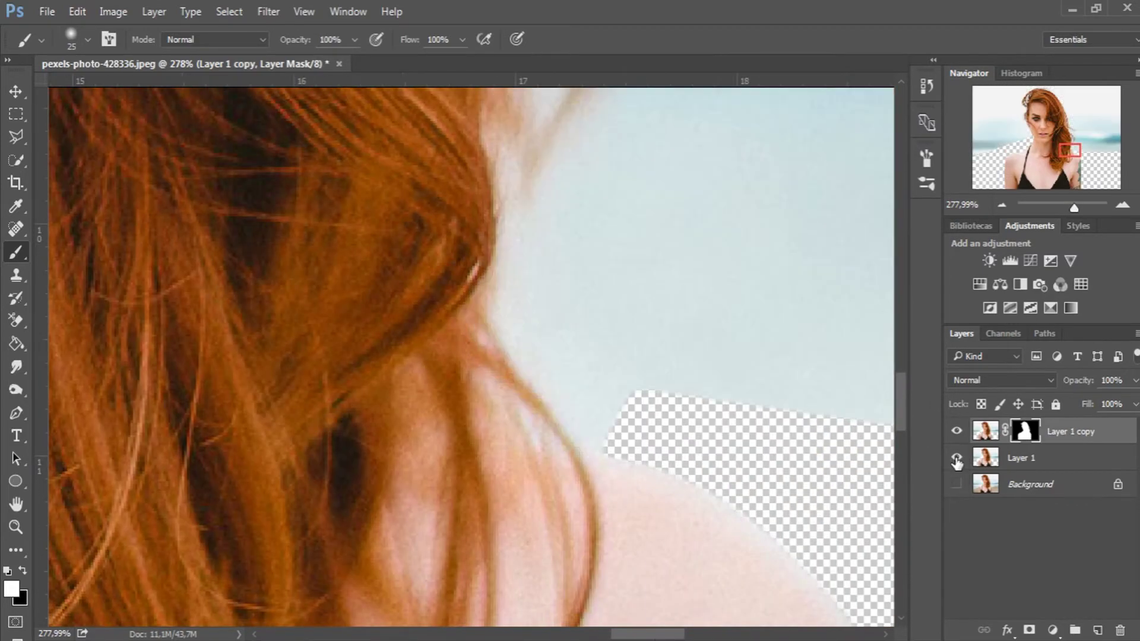
scroll(435, 227, up, 2)
scroll(434, 228, up, 2)
scroll(434, 227, down, 1)
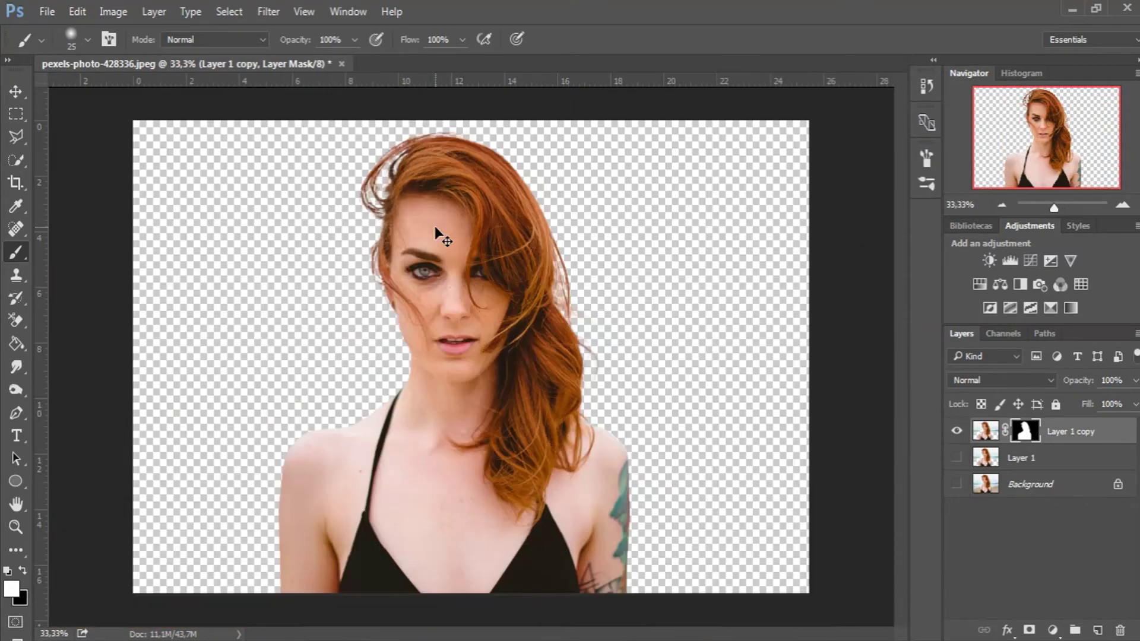
- Add an empty Layer 2 above Layer 1 and duplicate the masked cutout twice
click(15, 91)
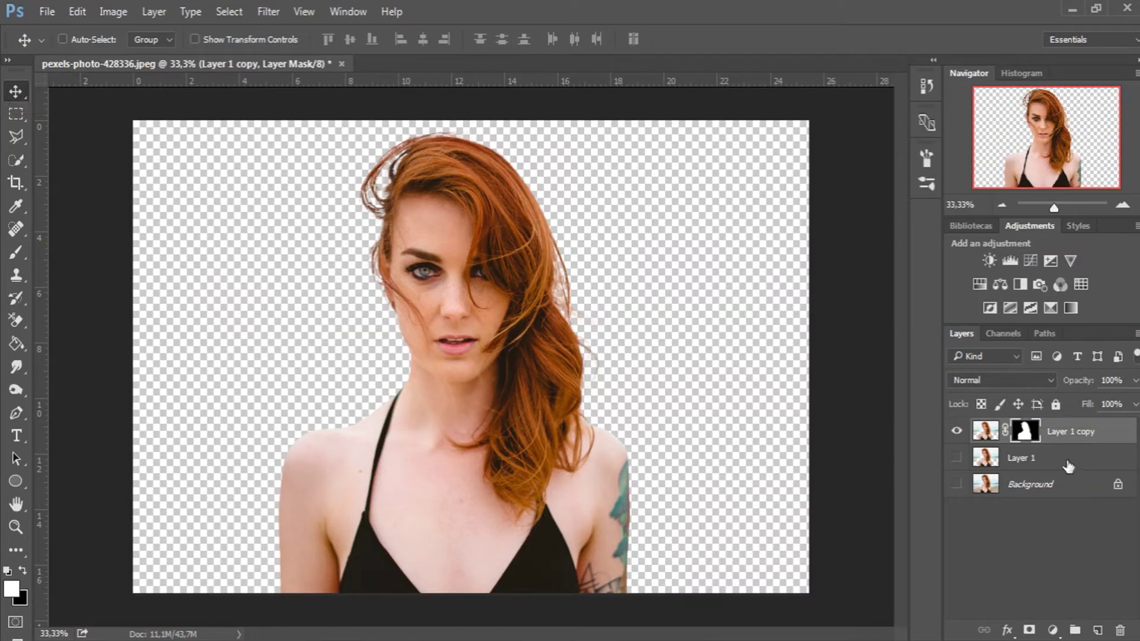
click(1069, 466)
click(1098, 631)
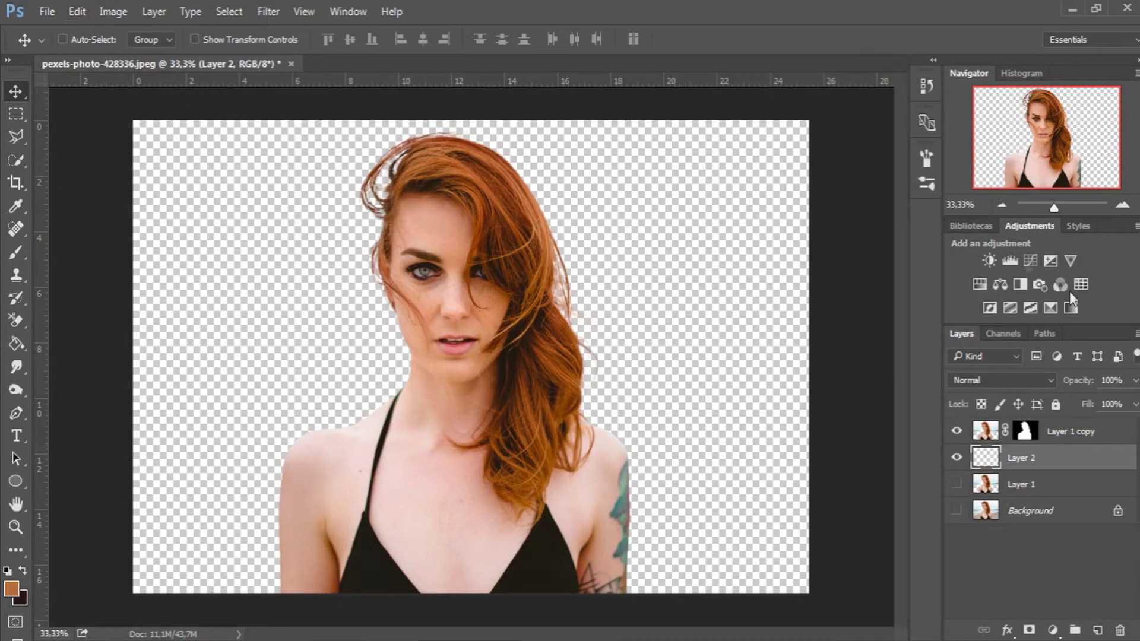
click(1110, 442)
click(957, 431)
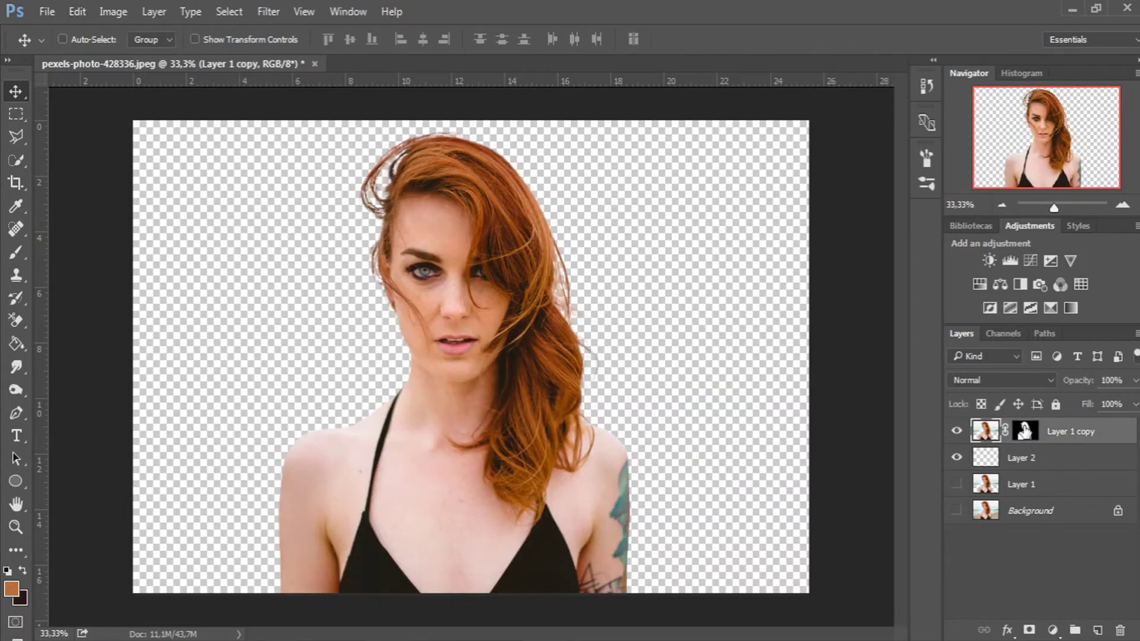
key(ctrl+j)
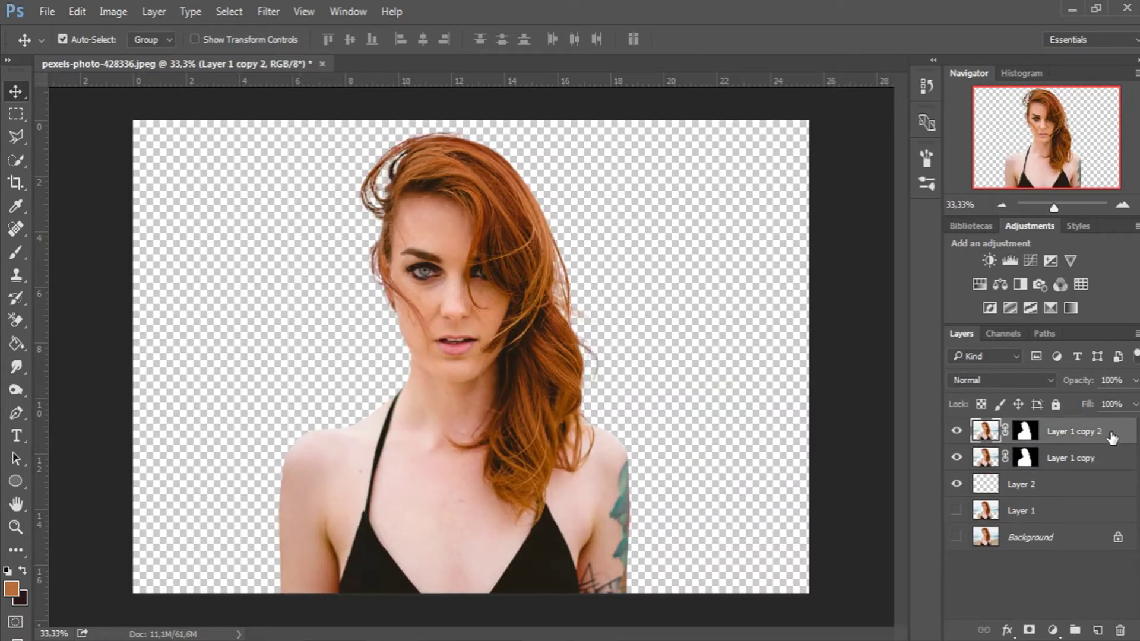
key(ctrl+j)
key(ctrl+j)
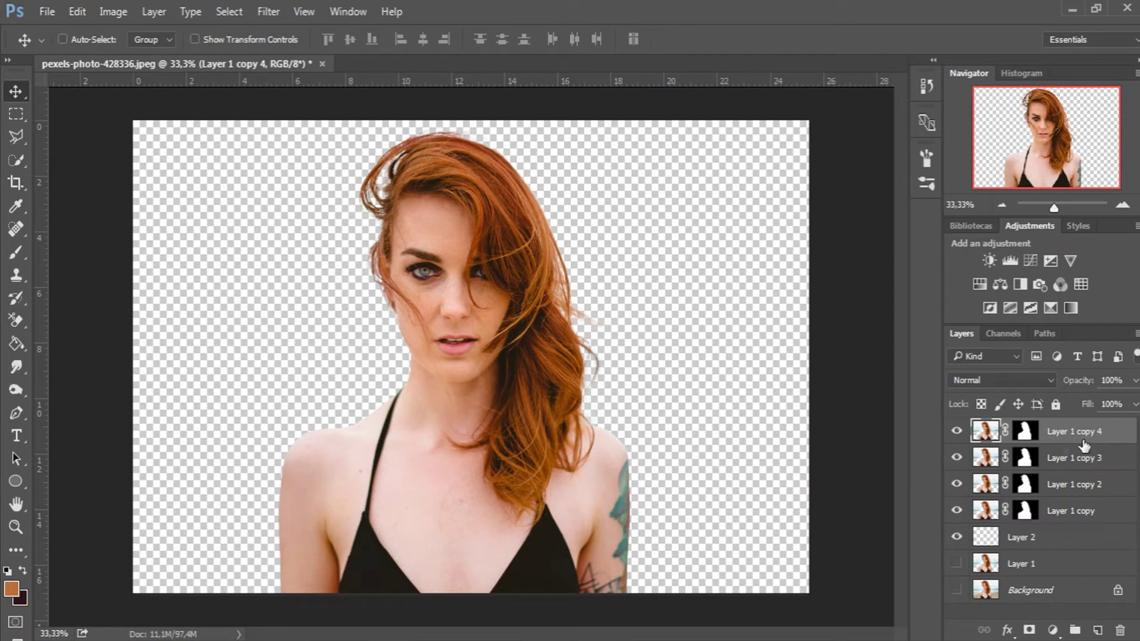
- Select the stacked cutout copies and merge them into Layer 1 copy 4
drag(958, 457, 961, 434)
click(957, 432)
ctrl+click(1114, 461)
ctrl+click(1110, 487)
ctrl+click(1084, 512)
right_click(1072, 512)
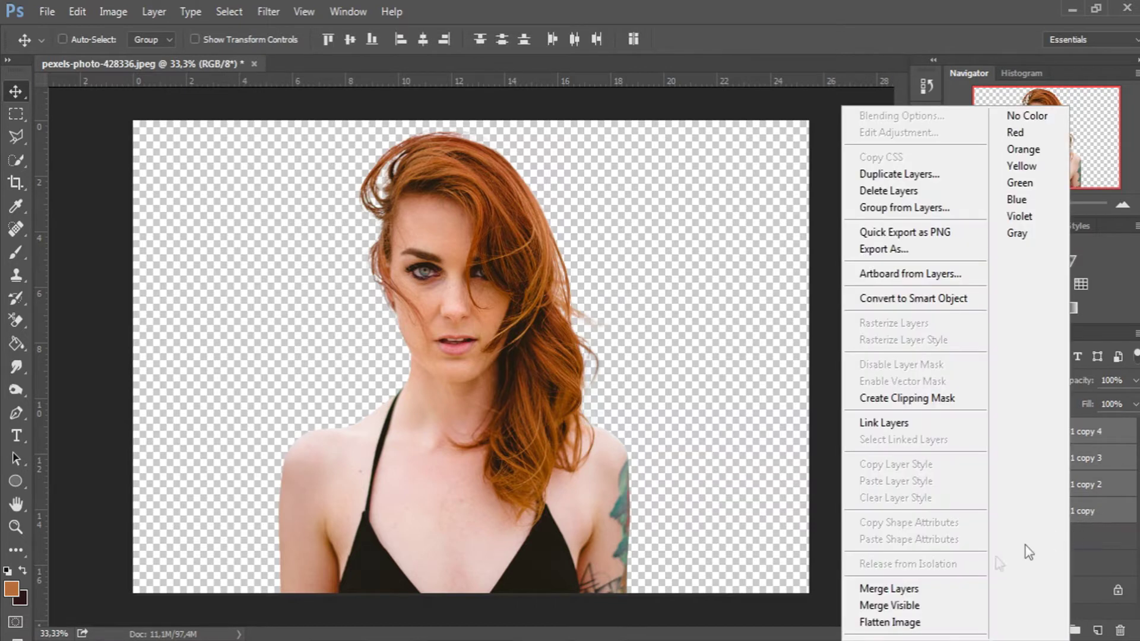
click(935, 589)
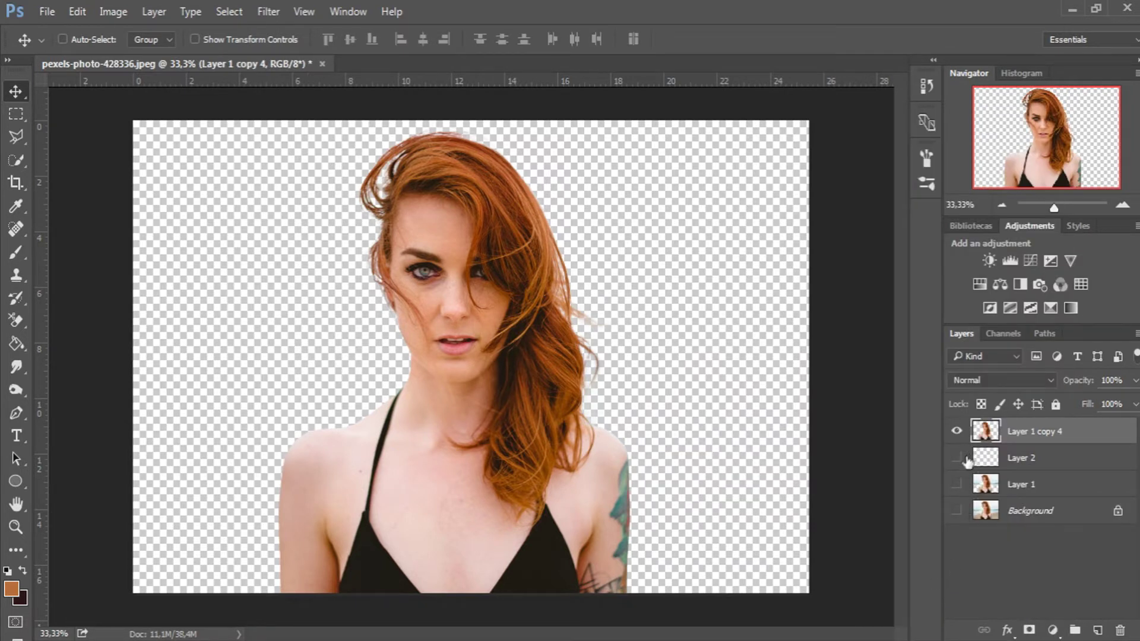
- Show the empty Layer 2 and make it the working layer
click(957, 458)
click(1057, 462)
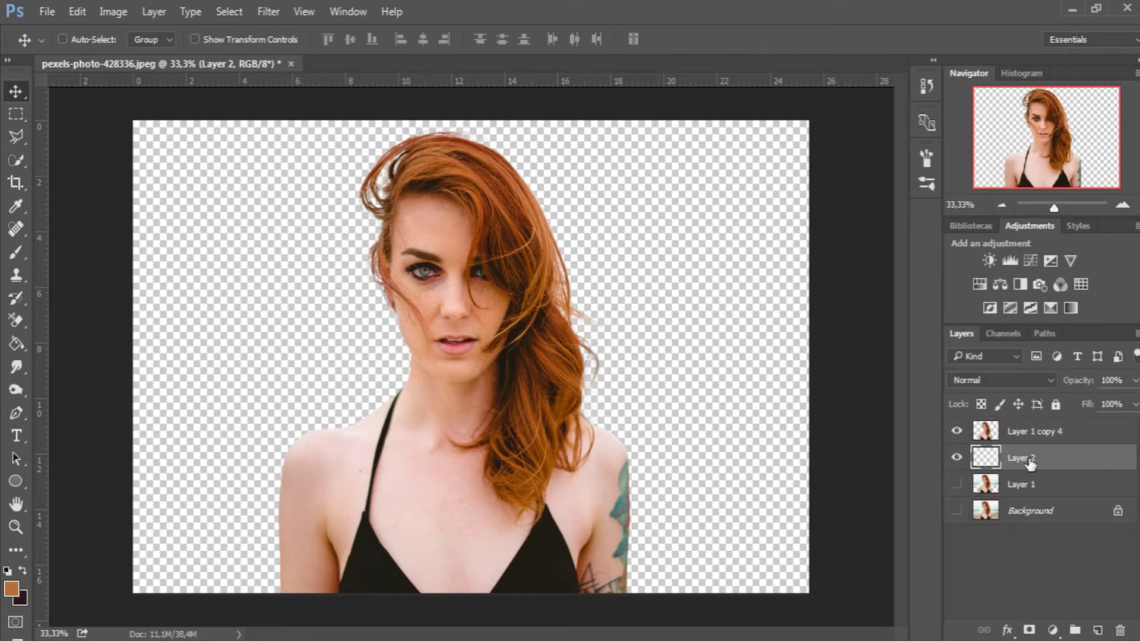
click(84, 16)
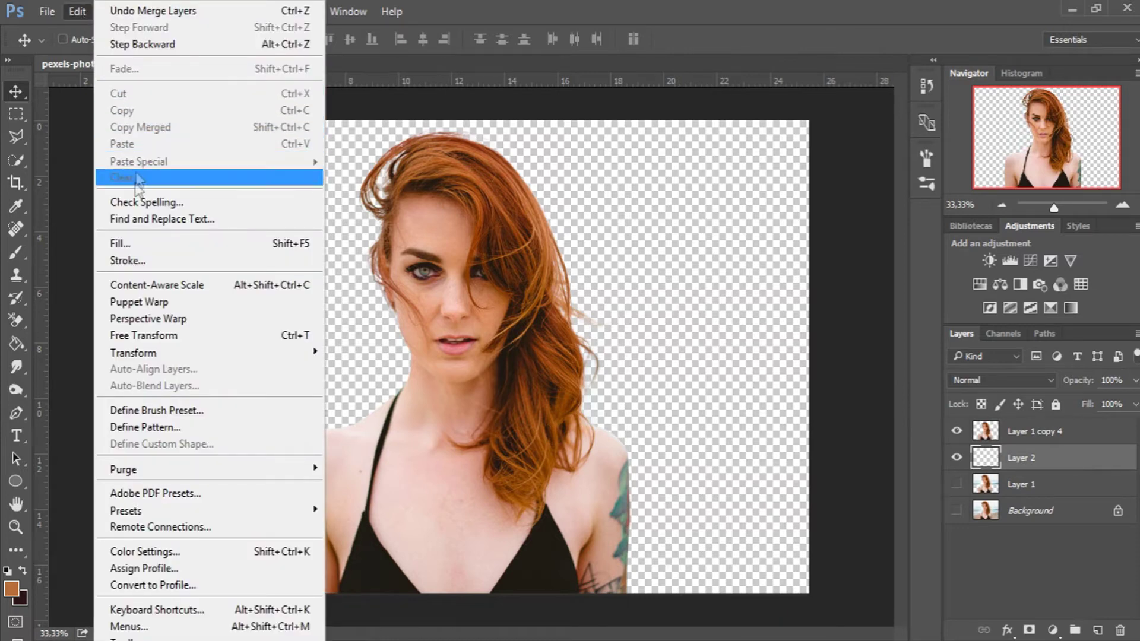
- Fill Layer 2 with solid black (000000) using Edit > Fill
click(185, 249)
click(514, 180)
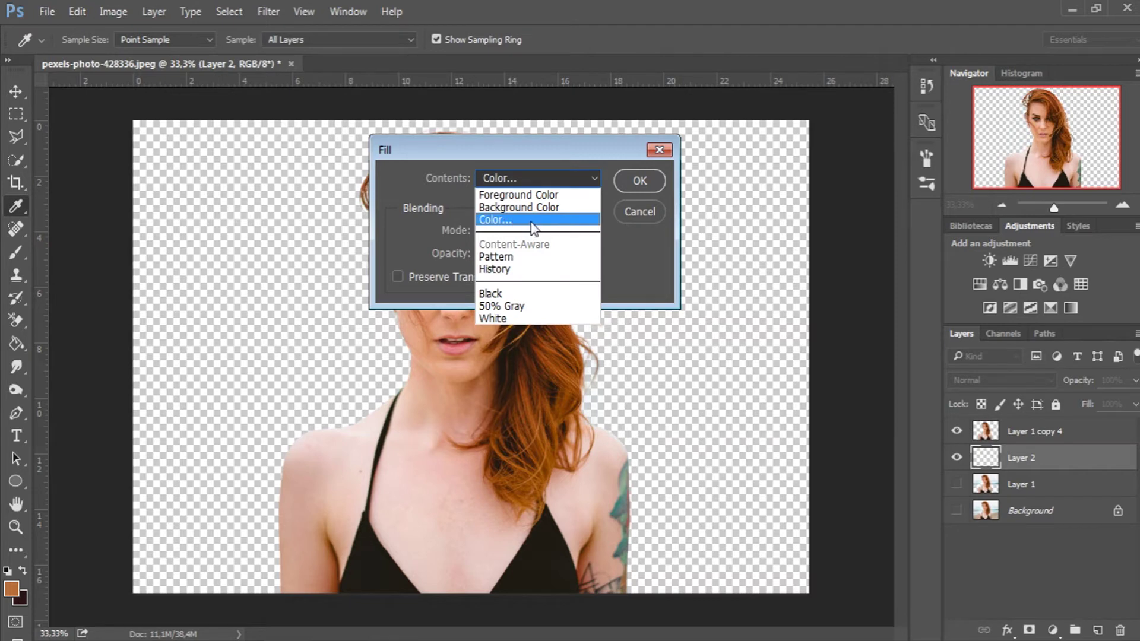
click(532, 226)
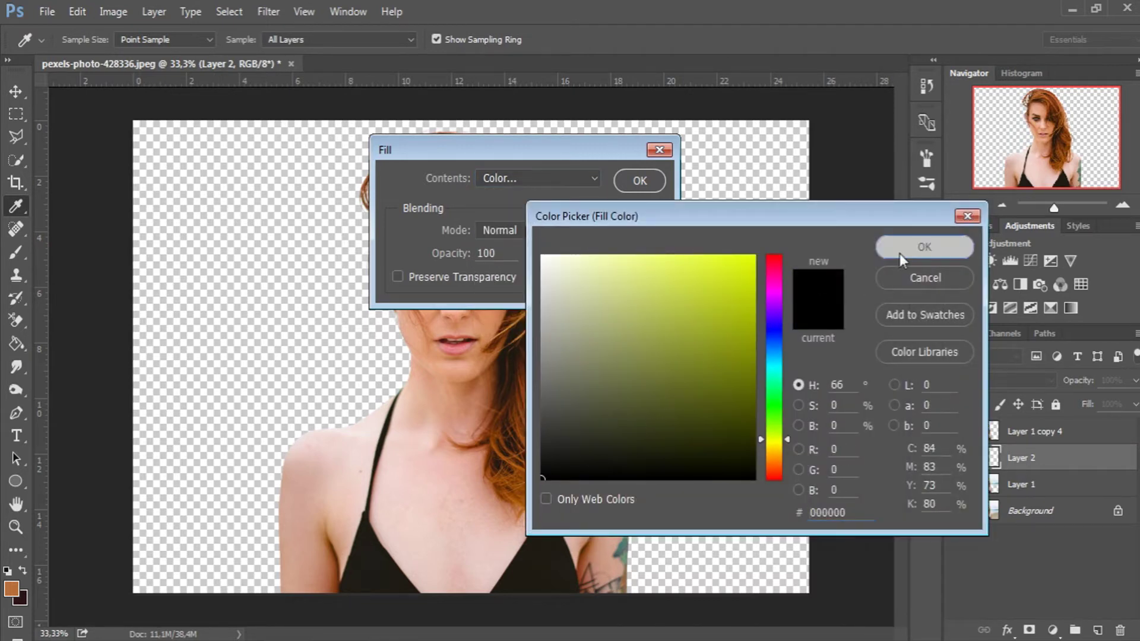
click(901, 260)
click(639, 180)
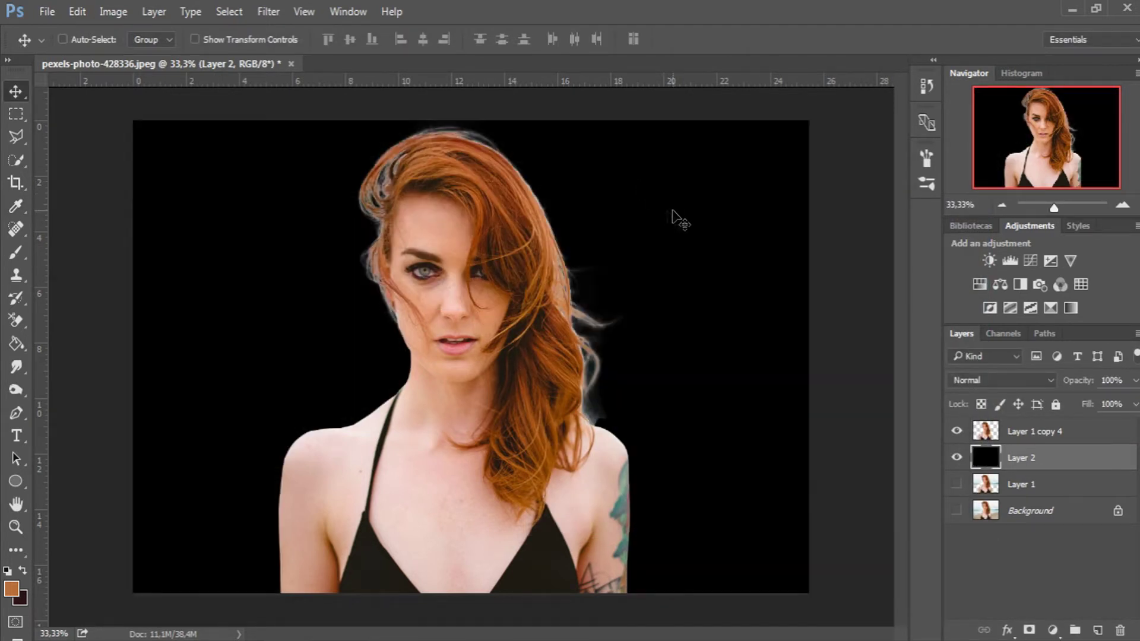
- Zoom in on the grey fringe at the right shoulder and select Layer 1 copy 4
key(z)
drag(641, 404, 690, 415)
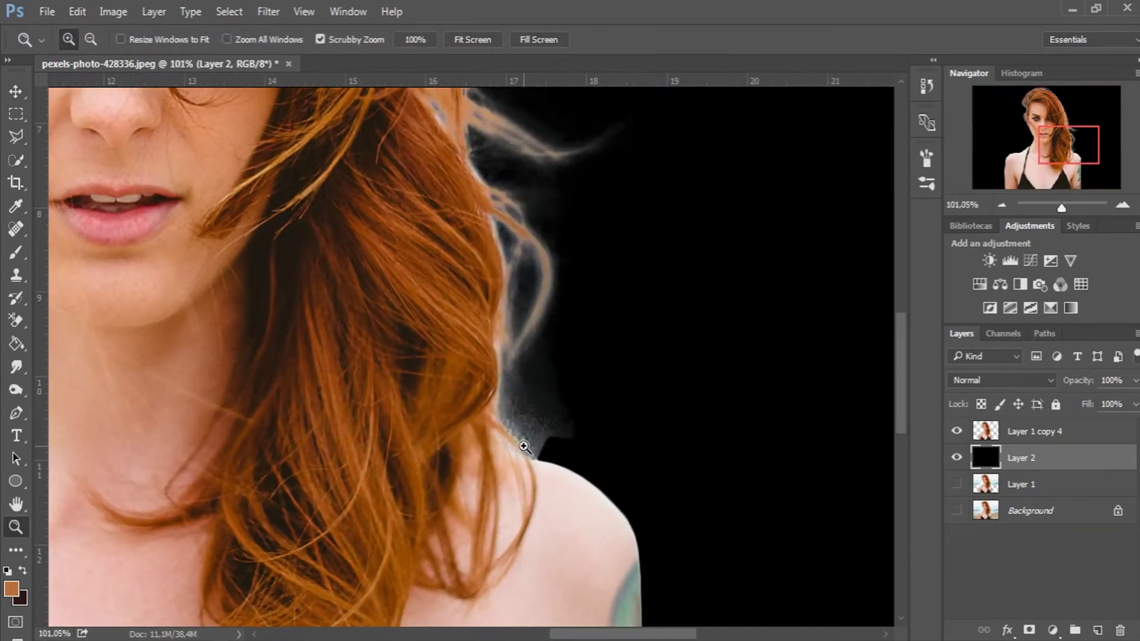
drag(523, 446, 579, 446)
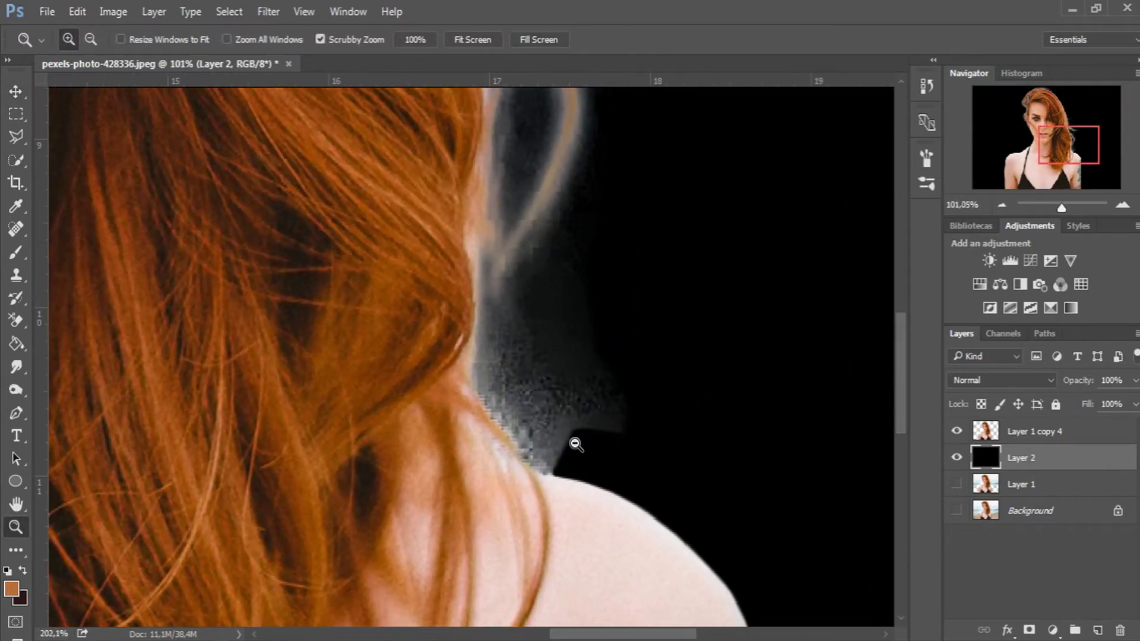
click(1022, 437)
- Add a mask to Layer 1 copy 4 and paint out the neck fringe with a 36 px brush
click(1030, 630)
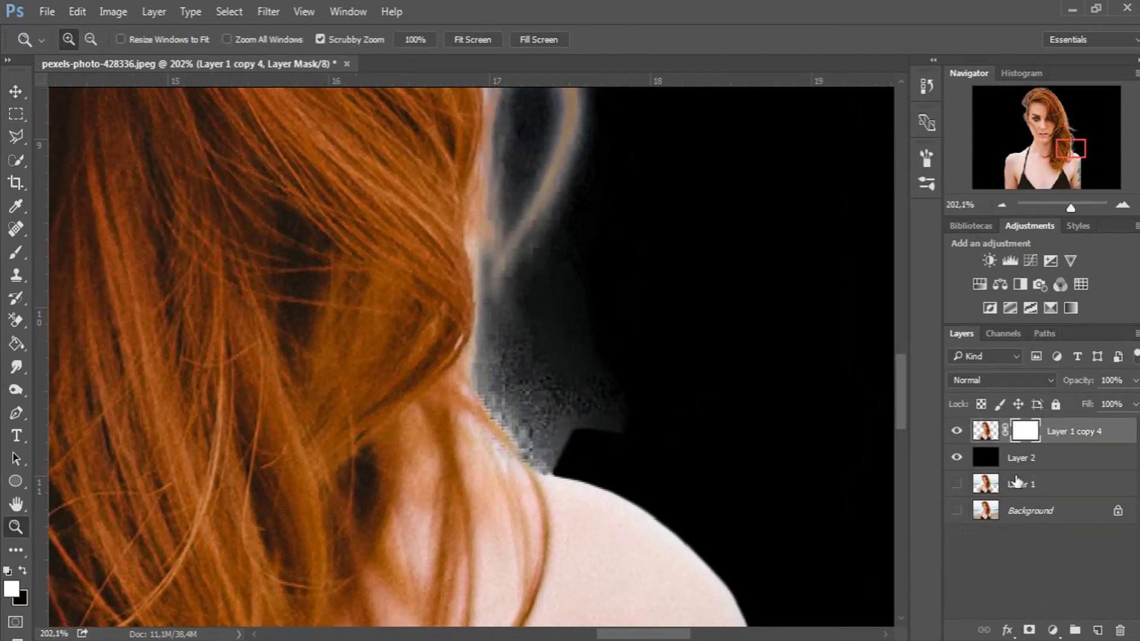
click(18, 250)
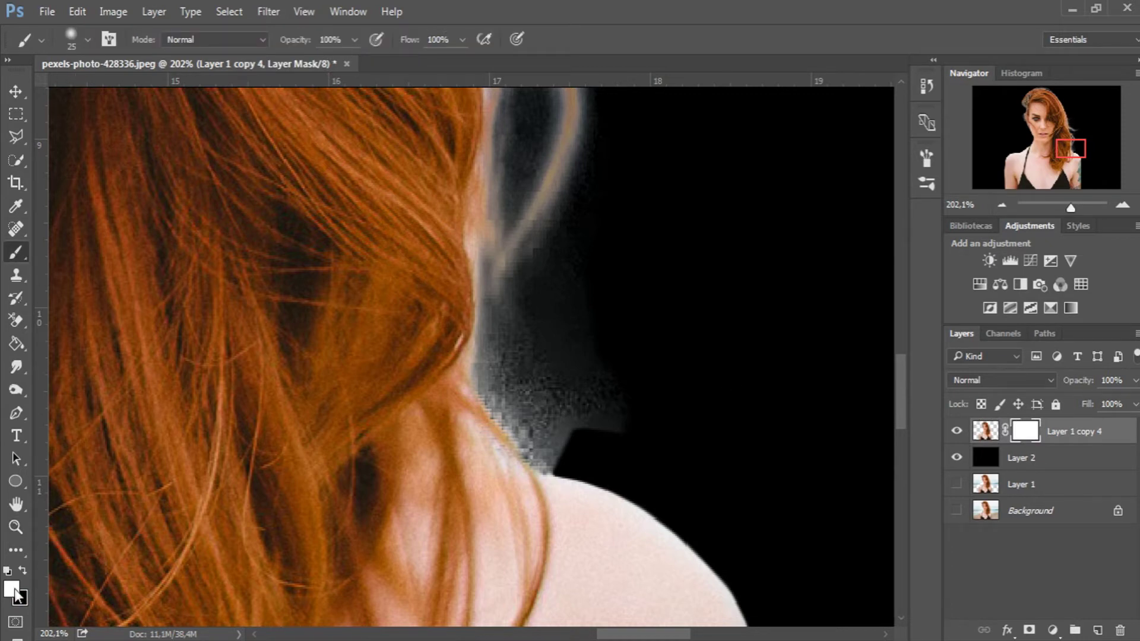
right_click(630, 341)
drag(739, 357, 742, 355)
key(Return)
mouse_move(641, 369)
mouse_down()
mouse_move(509, 303)
mouse_move(546, 247)
mouse_move(551, 376)
mouse_up()
mouse_move(546, 428)
mouse_down()
mouse_move(499, 372)
mouse_move(545, 433)
mouse_move(569, 339)
mouse_up()
- Mask the grey fringe inside the neck gap and upper hair with a 26 px brush
drag(592, 142, 639, 387)
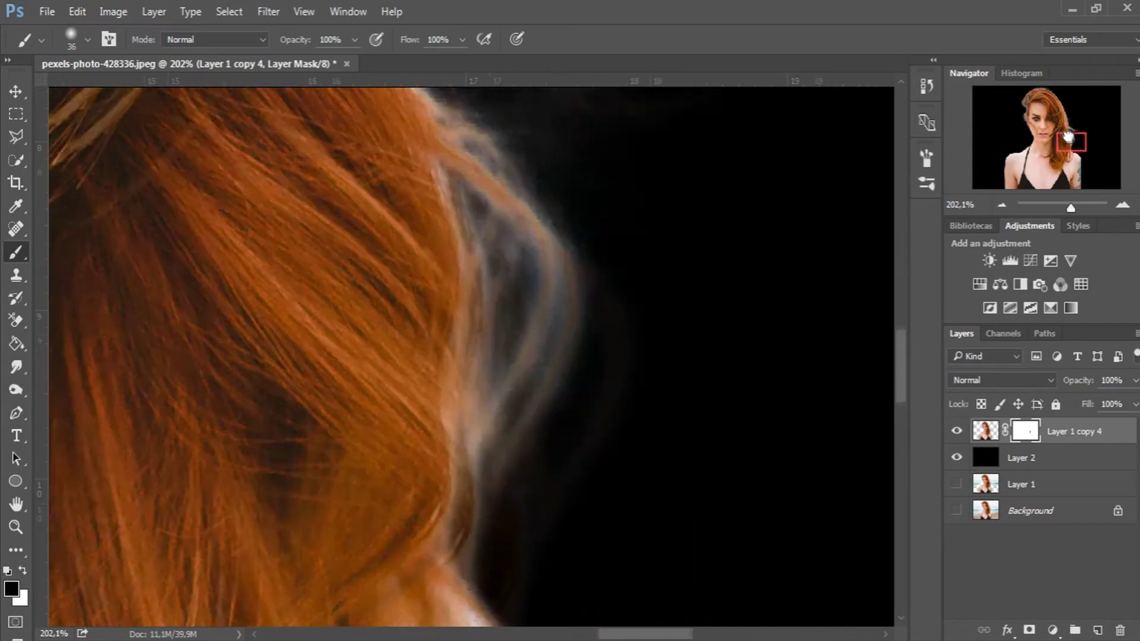
right_click(671, 416)
drag(778, 354, 769, 354)
mouse_move(585, 309)
mouse_down()
mouse_move(582, 418)
mouse_move(560, 390)
mouse_move(592, 318)
mouse_move(570, 425)
mouse_up()
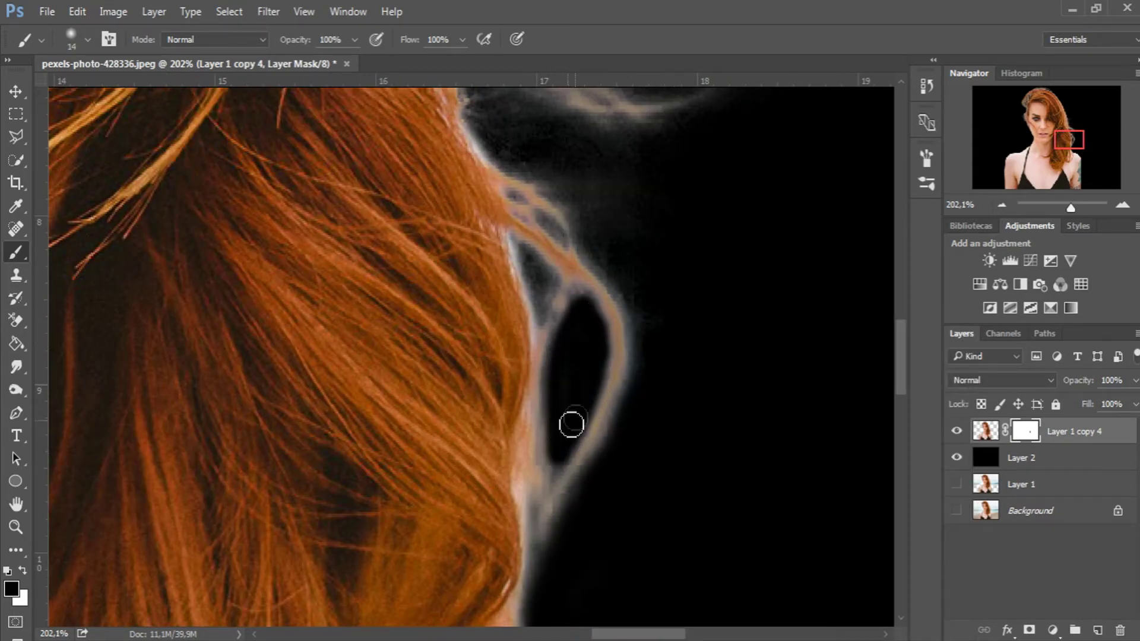
right_click(722, 282)
drag(823, 321, 833, 321)
scroll(612, 260, up, 3)
mouse_move(603, 415)
mouse_down()
mouse_move(527, 293)
mouse_move(610, 432)
mouse_up()
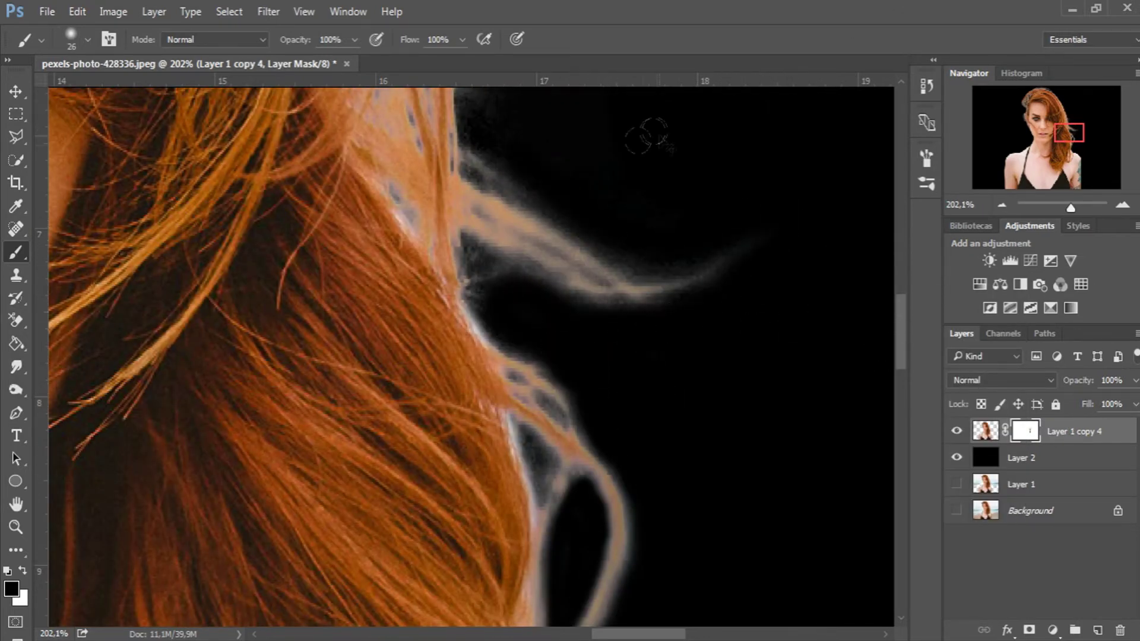
- Reset the brush to 36 px and zoom to 200% on the top of the head
key(ctrl+minus)
key(ctrl+plus)
right_click(542, 244)
drag(644, 285, 650, 285)
key(ctrl+minus)
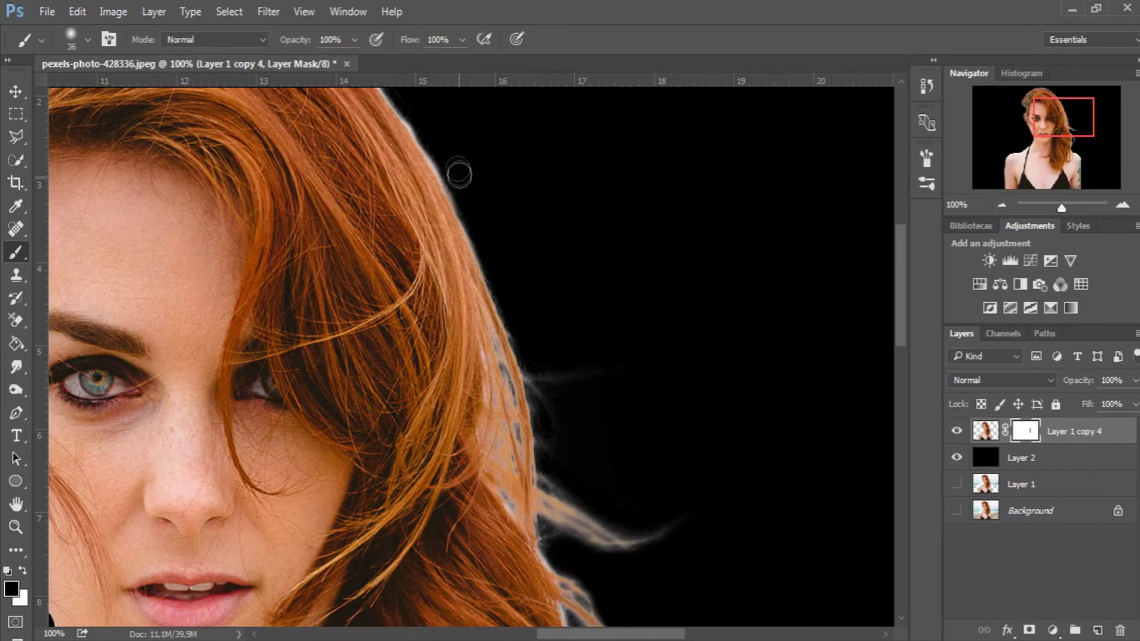
drag(461, 179, 623, 288)
ctrl+click(624, 287)
- Mask the grey fringe along the cheek with an 18 px brush
drag(1060, 90, 1031, 122)
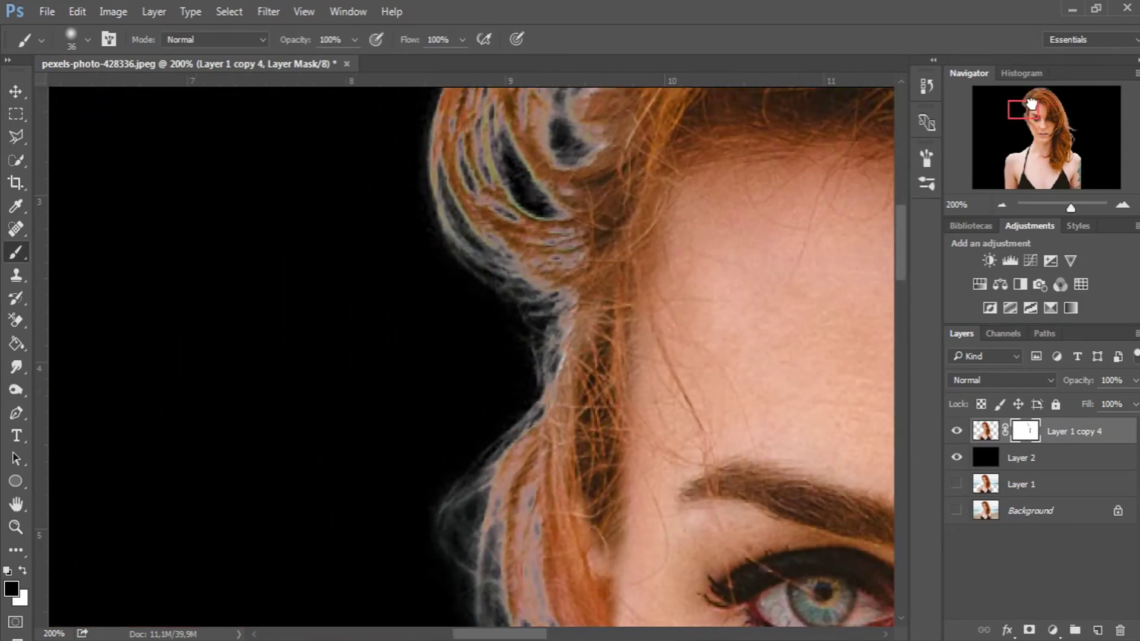
right_click(635, 543)
key(Escape)
right_click(659, 314)
drag(772, 332, 754, 333)
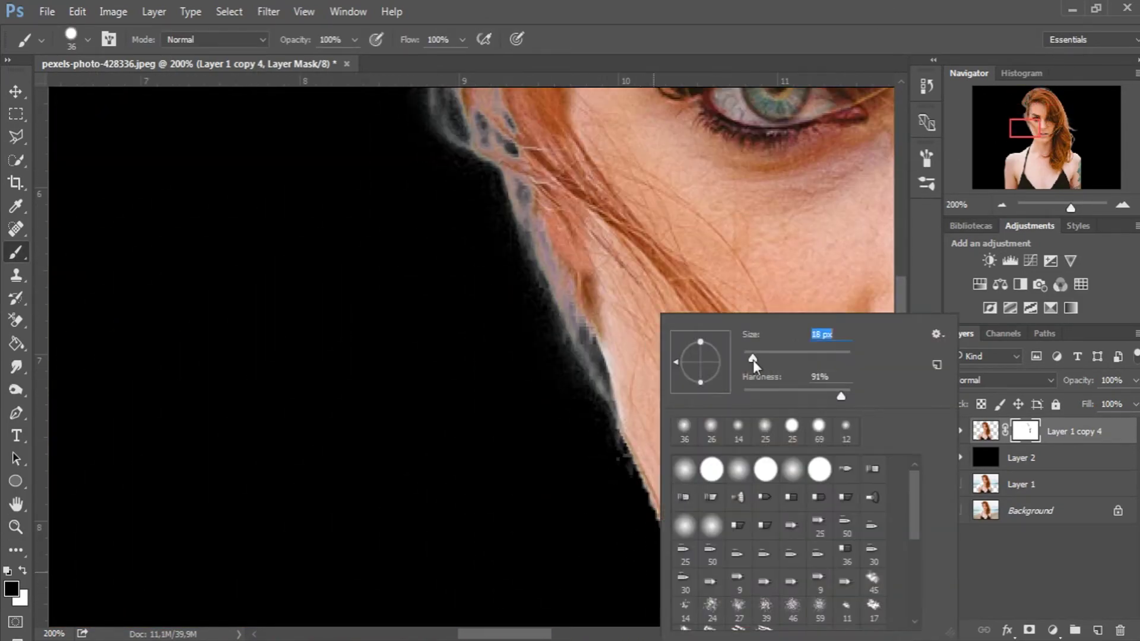
key(Escape)
scroll(649, 582, up, 1)
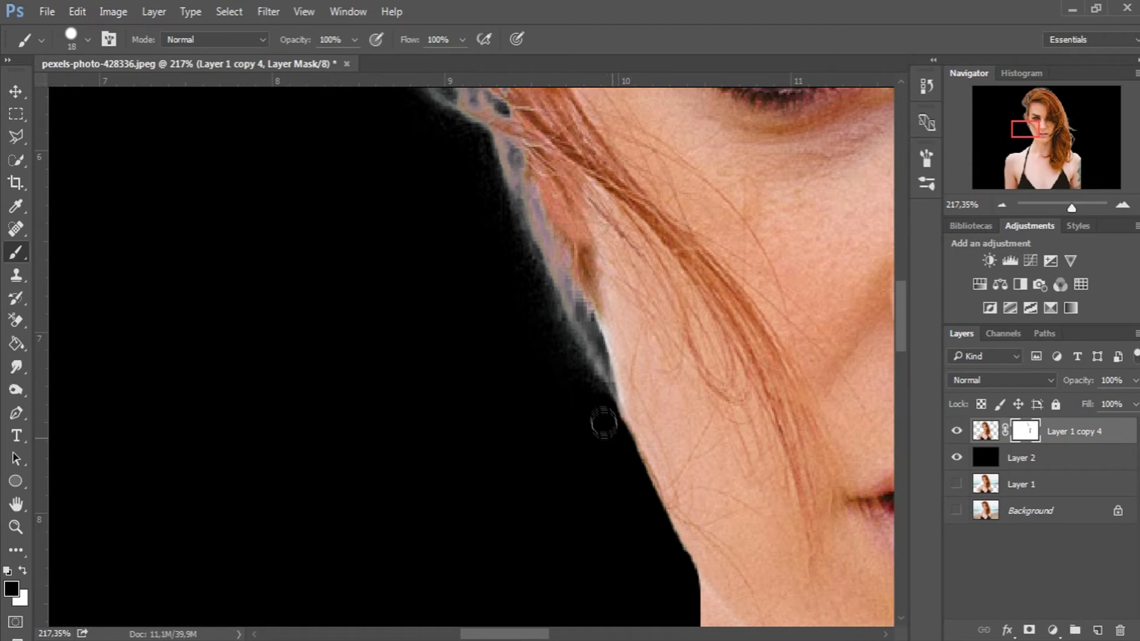
drag(603, 426, 575, 384)
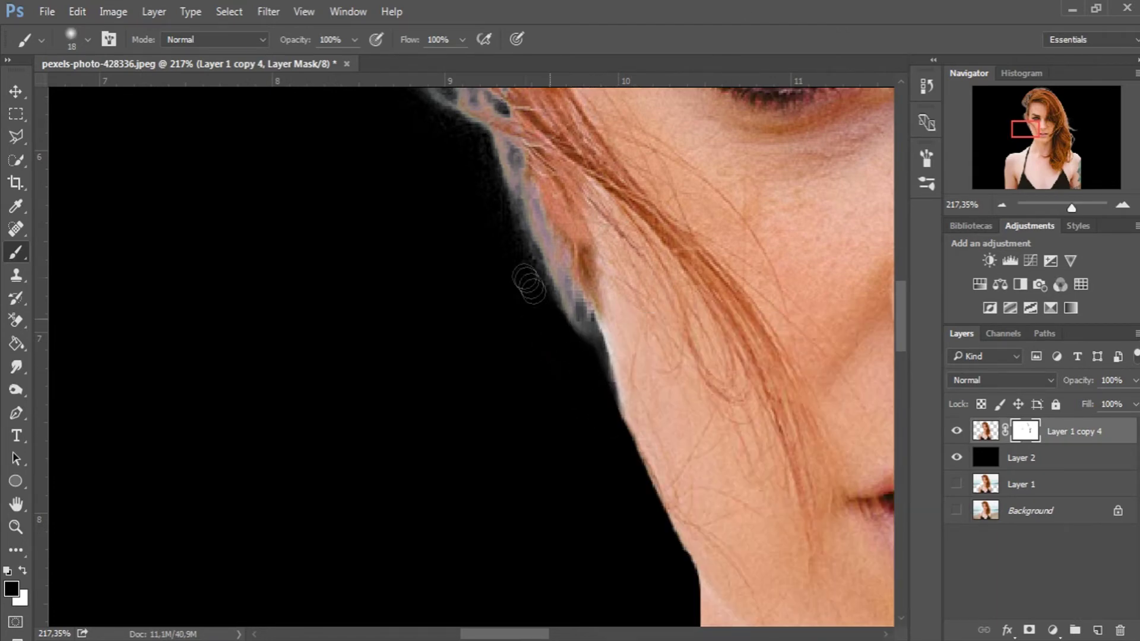
- Zoom out to the full image, hide black Layer 2, and select the Blackpool pier file
drag(616, 430, 667, 509)
key(ctrl+minus)
key(ctrl+minus)
key(ctrl+minus)
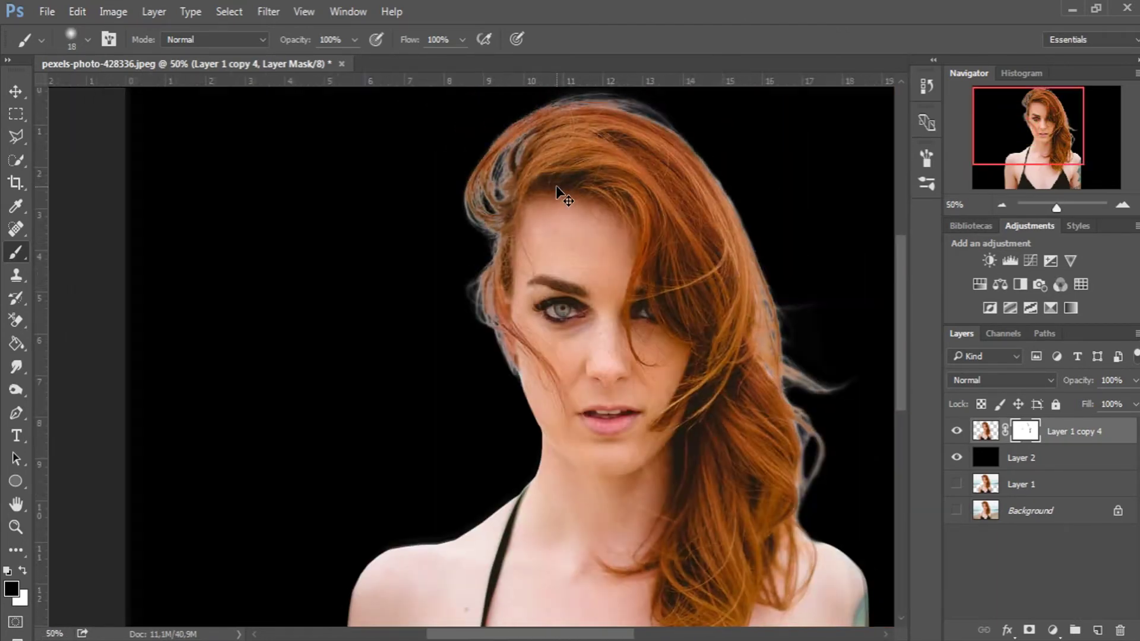
key(ctrl+minus)
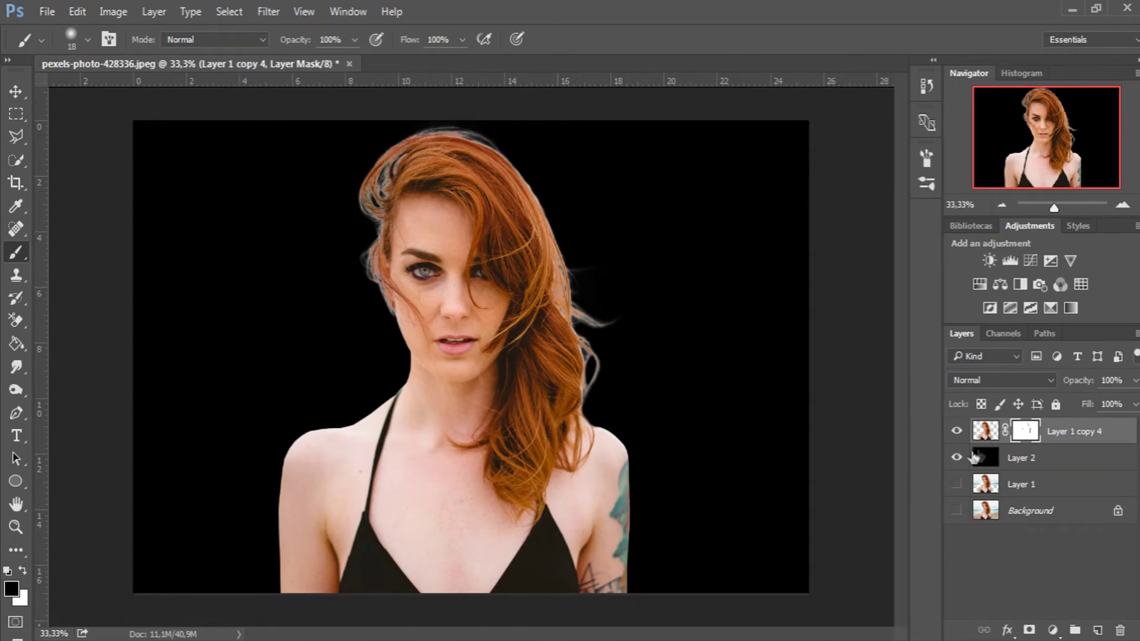
click(962, 459)
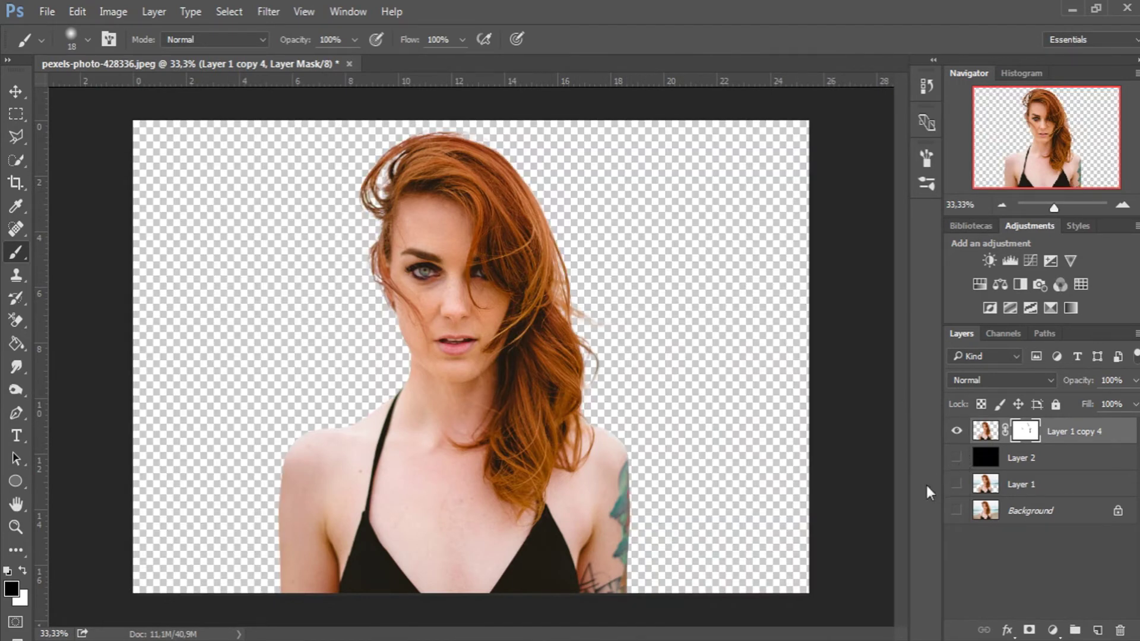
click(16, 92)
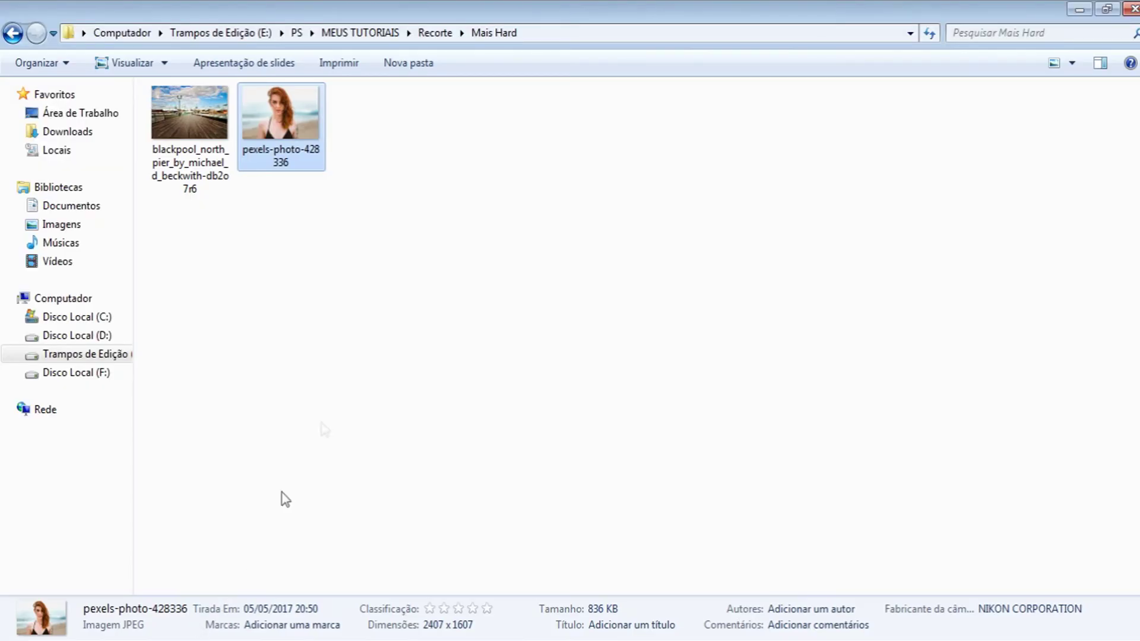
click(280, 300)
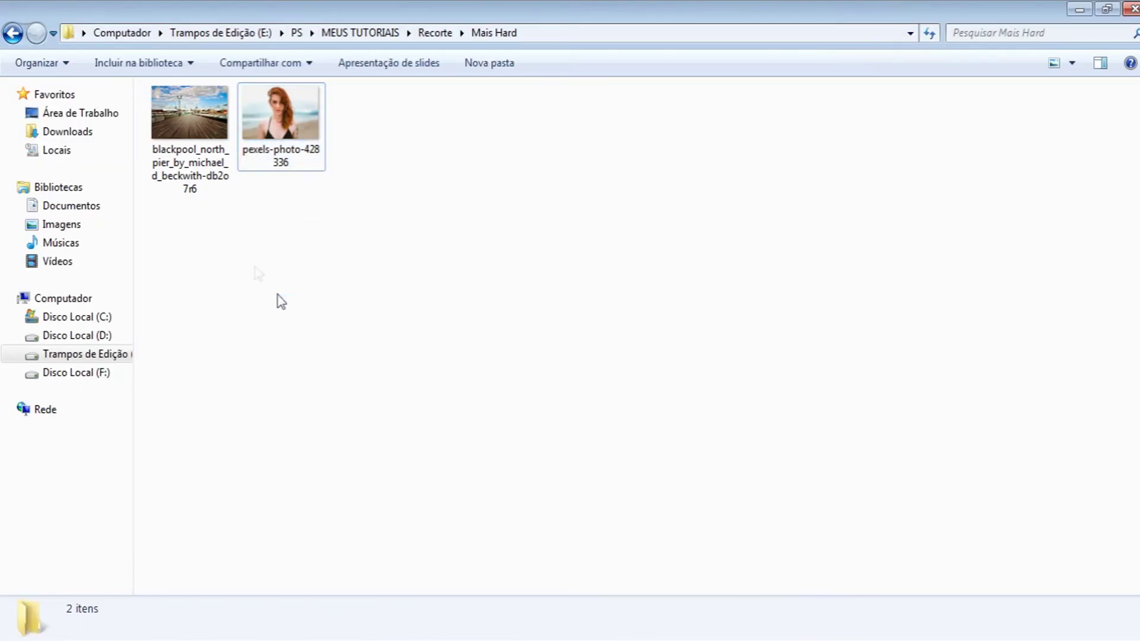
click(230, 185)
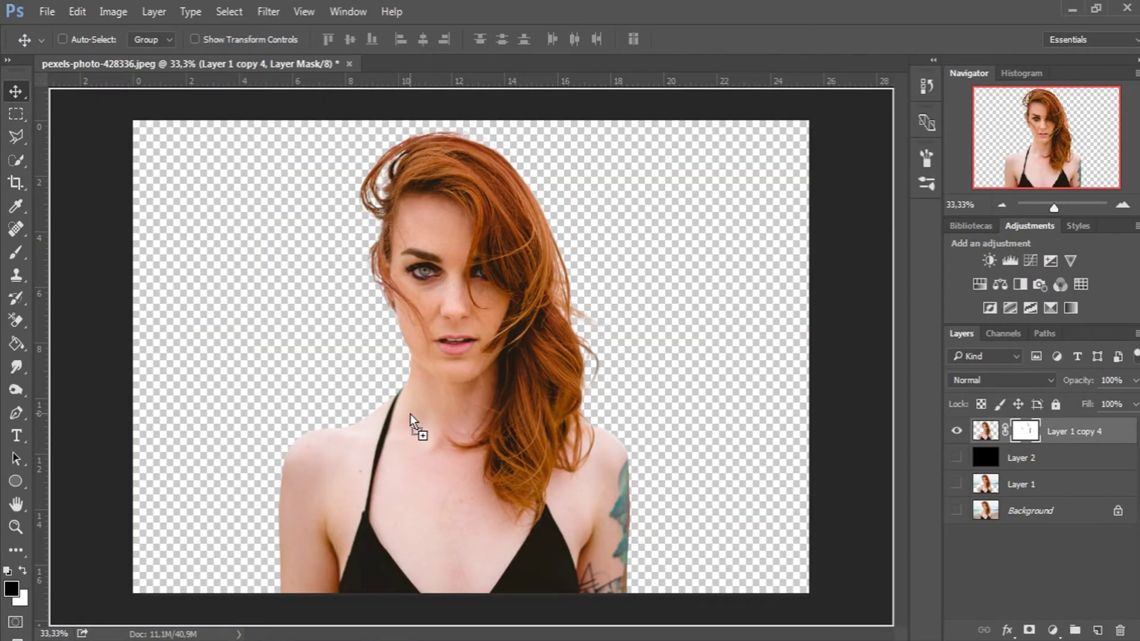
- Place the Blackpool pier photo scaled to fill the canvas, with Layer 1 copy 4 above it
drag(190, 139, 411, 414)
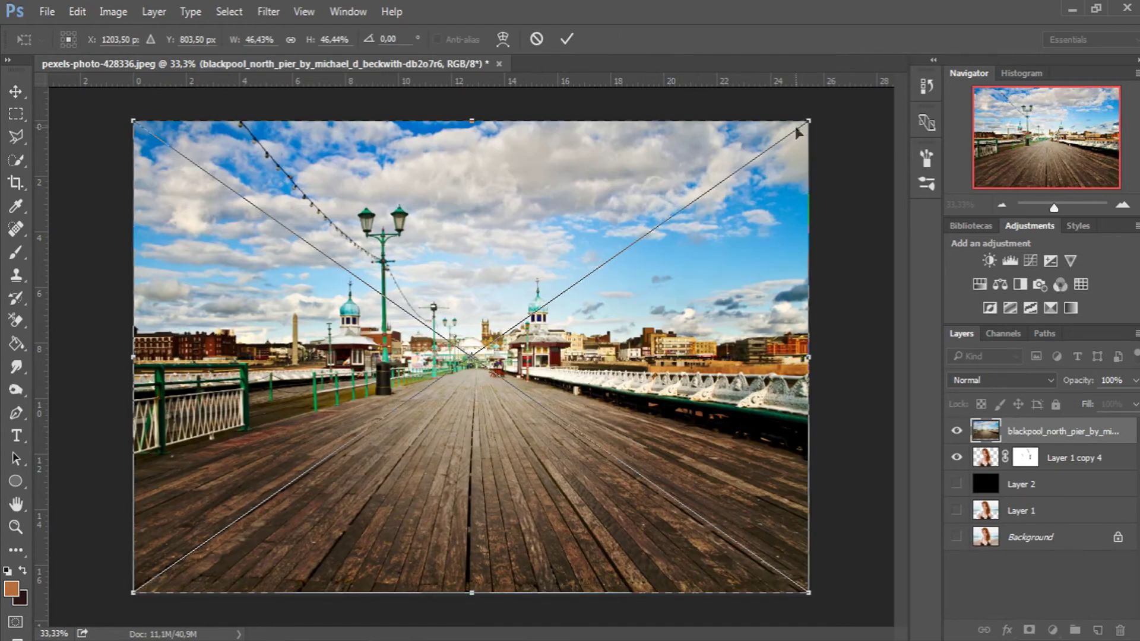
drag(808, 121, 813, 118)
click(563, 41)
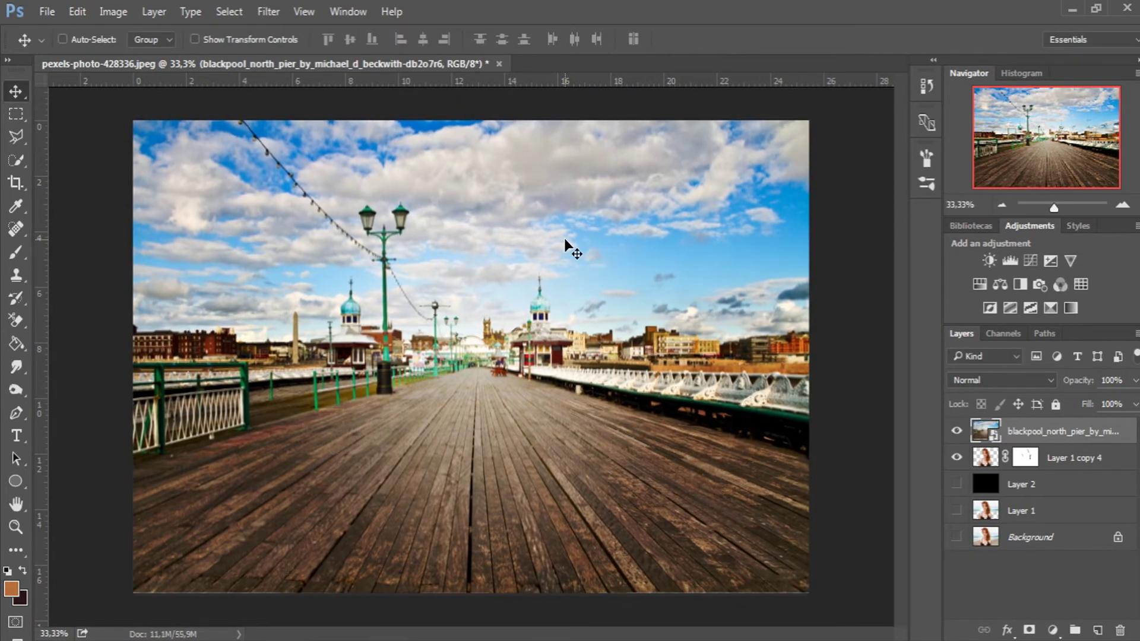
click(1085, 459)
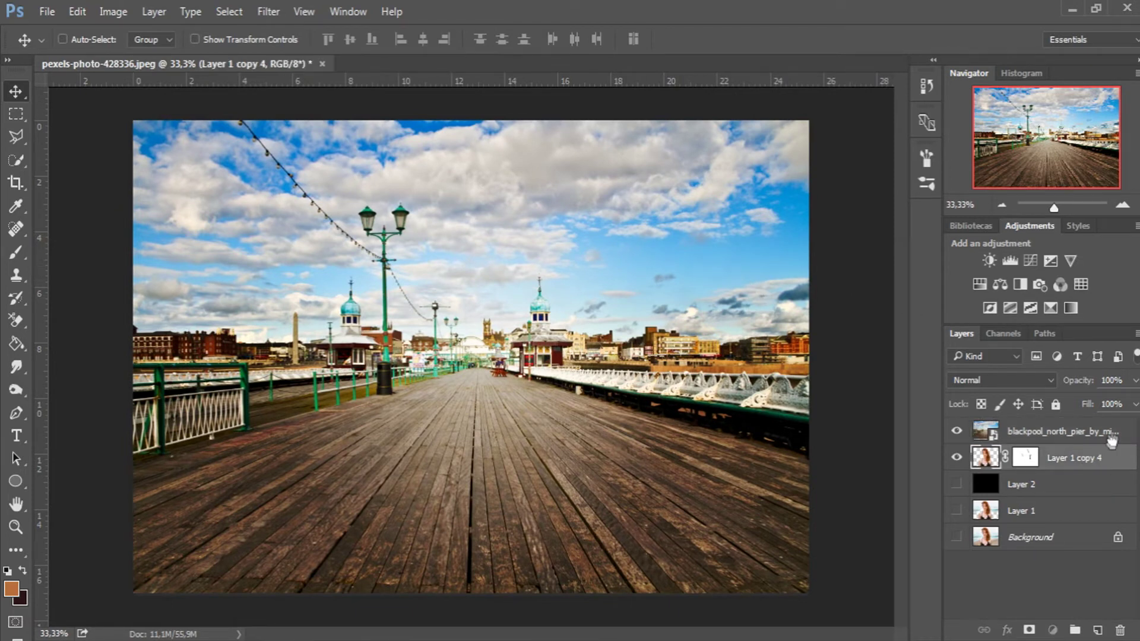
drag(1111, 426, 1062, 432)
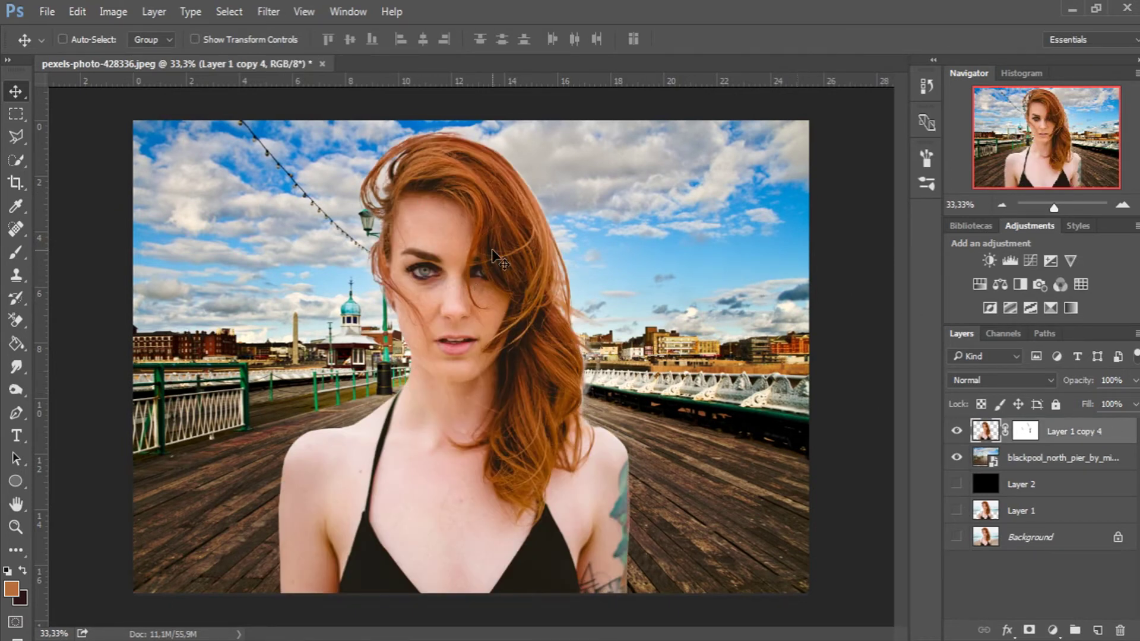
- Zoom in on the hair edge by the railing and add Layer 3 clipped to the cutout
key(z)
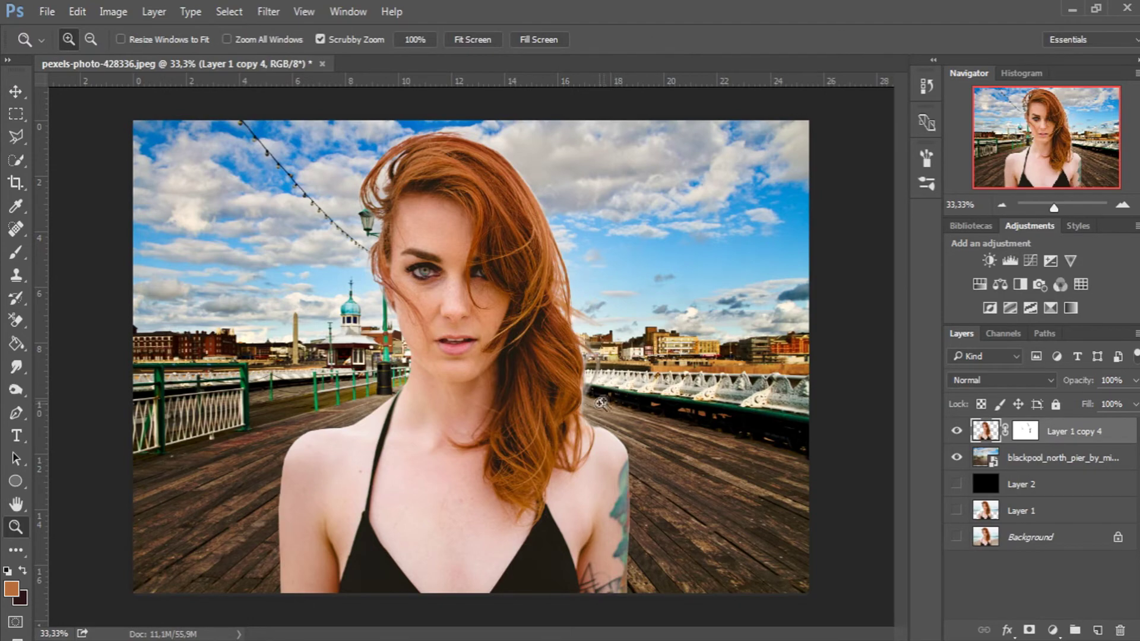
drag(601, 412, 714, 447)
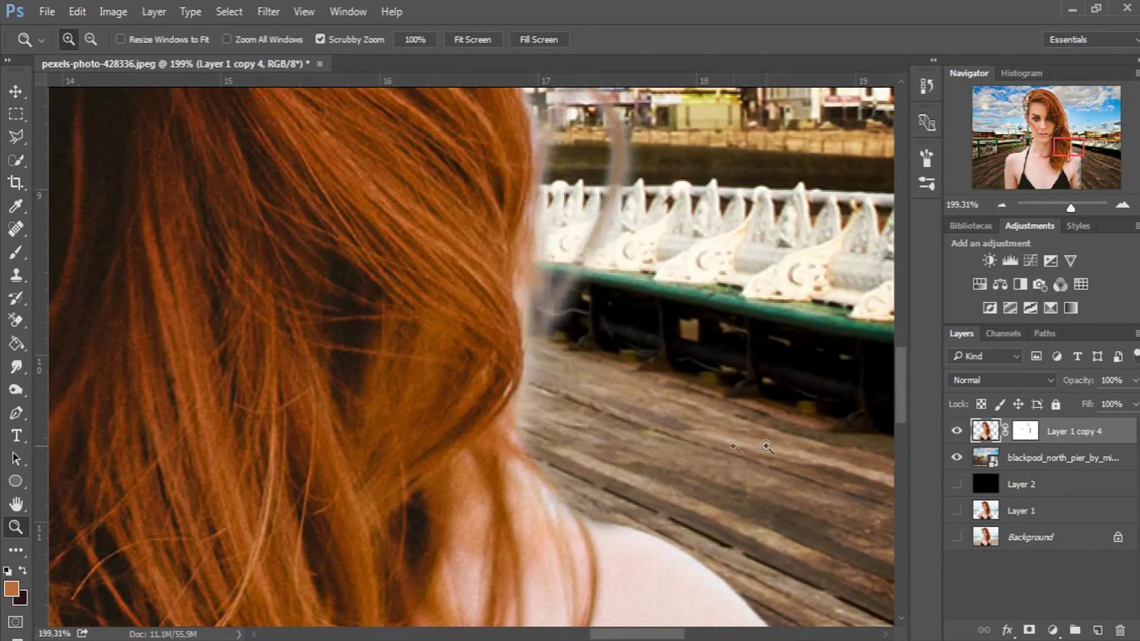
click(1098, 631)
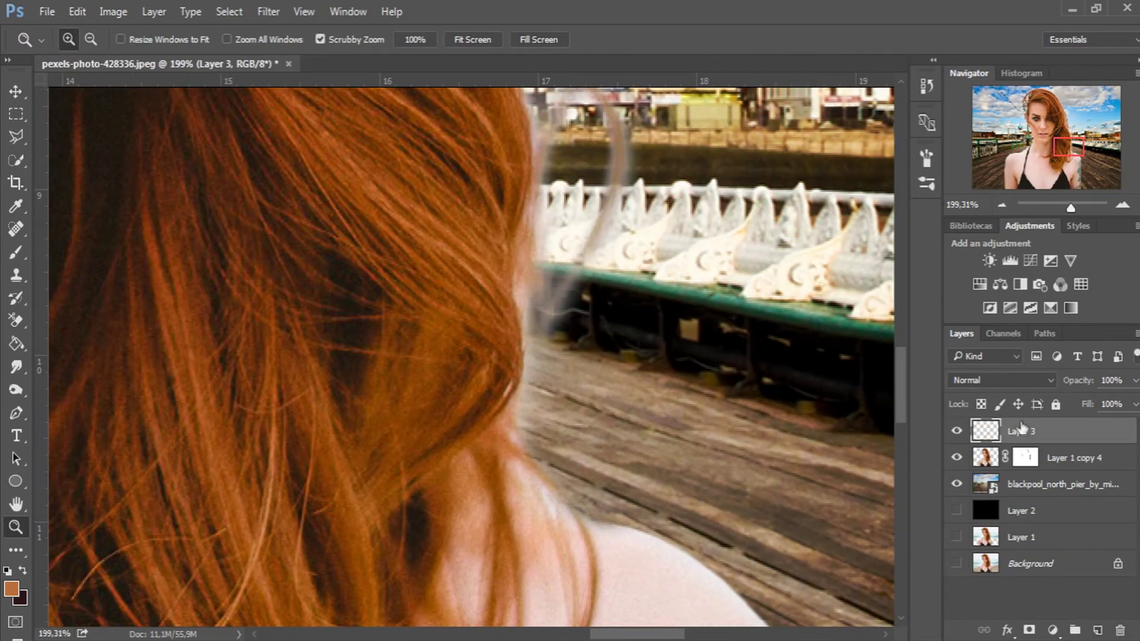
key(alt)
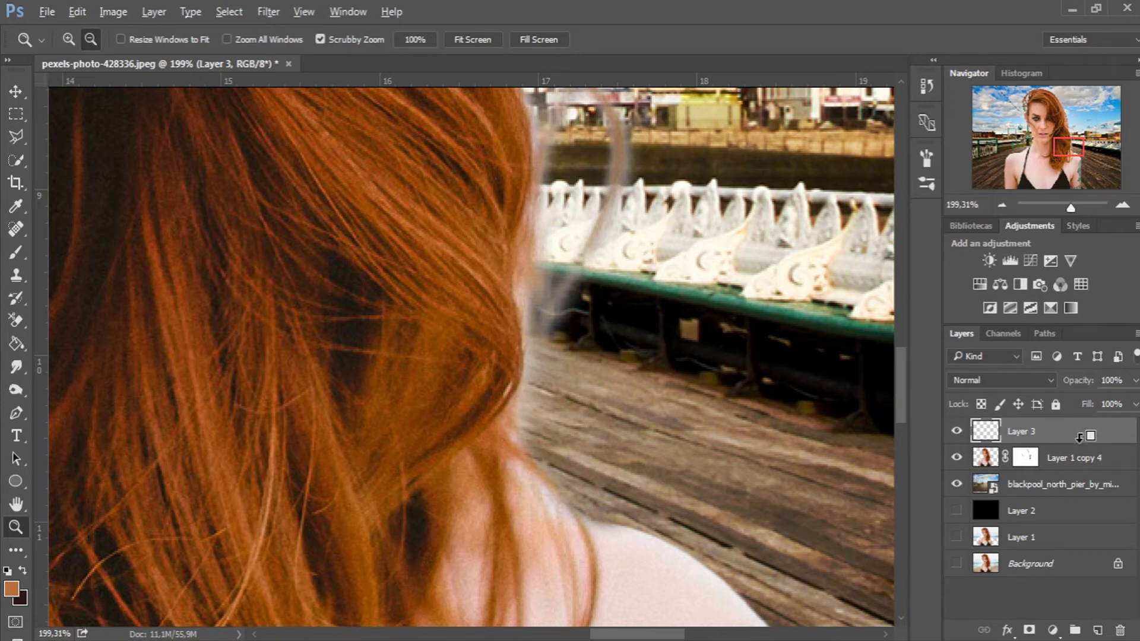
right_click(1071, 438)
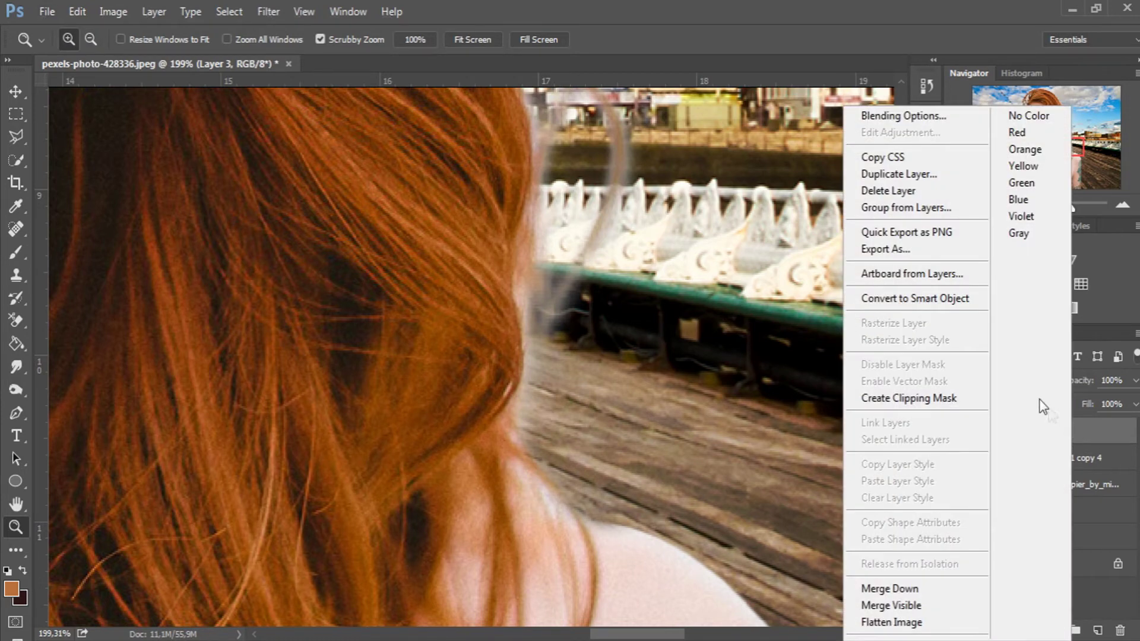
click(976, 403)
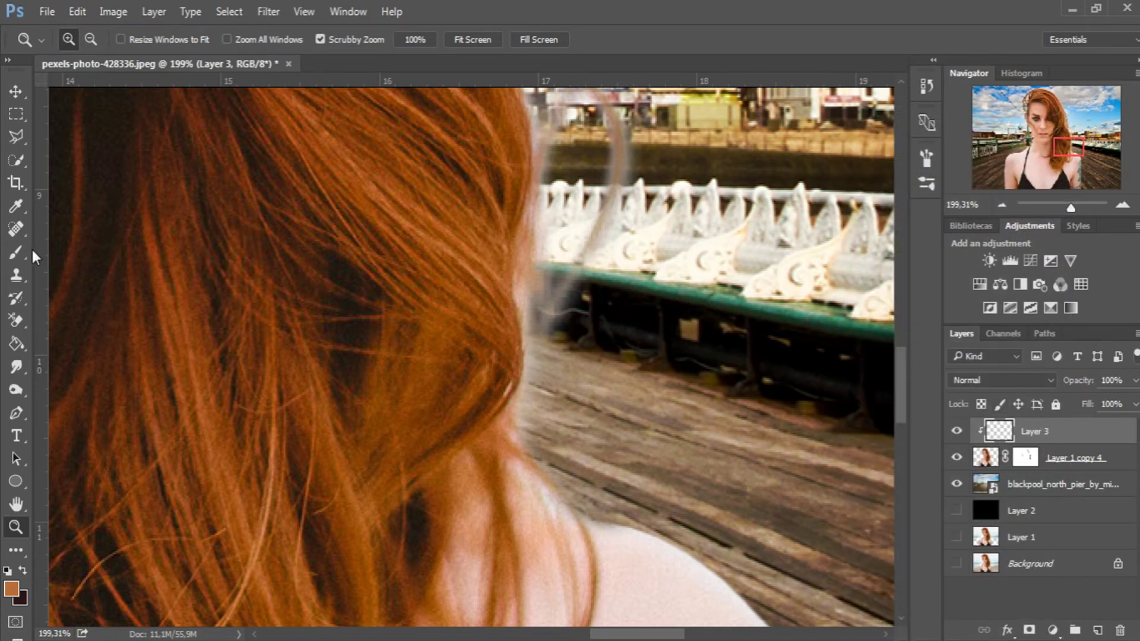
click(16, 252)
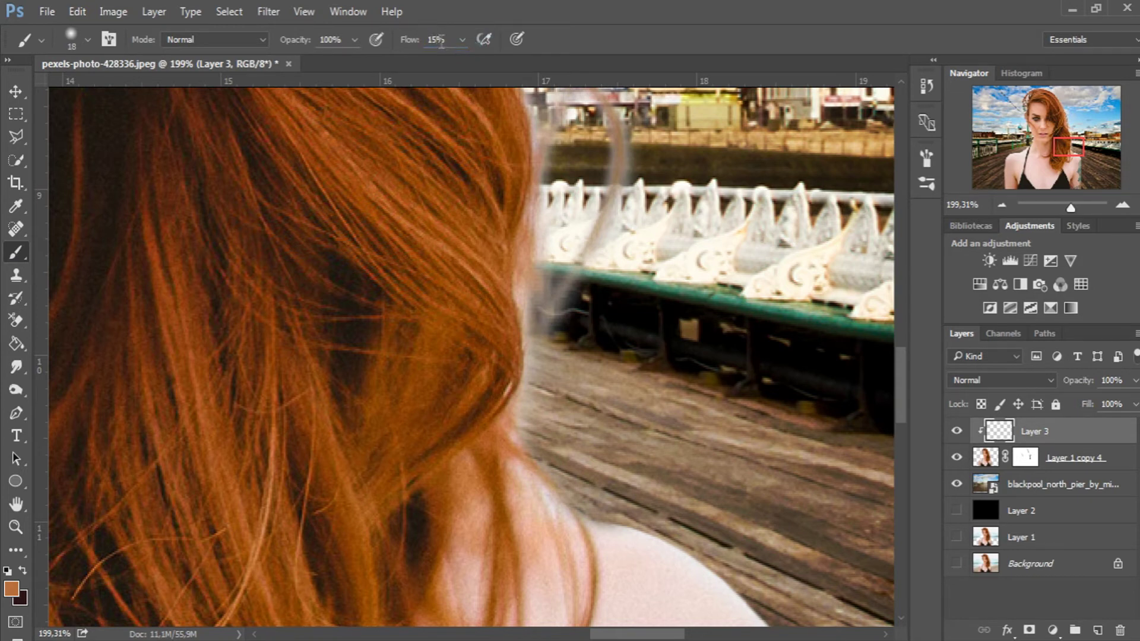
- Sample the hair colour near the halo with the Eyedropper and switch to a soft brush
click(23, 204)
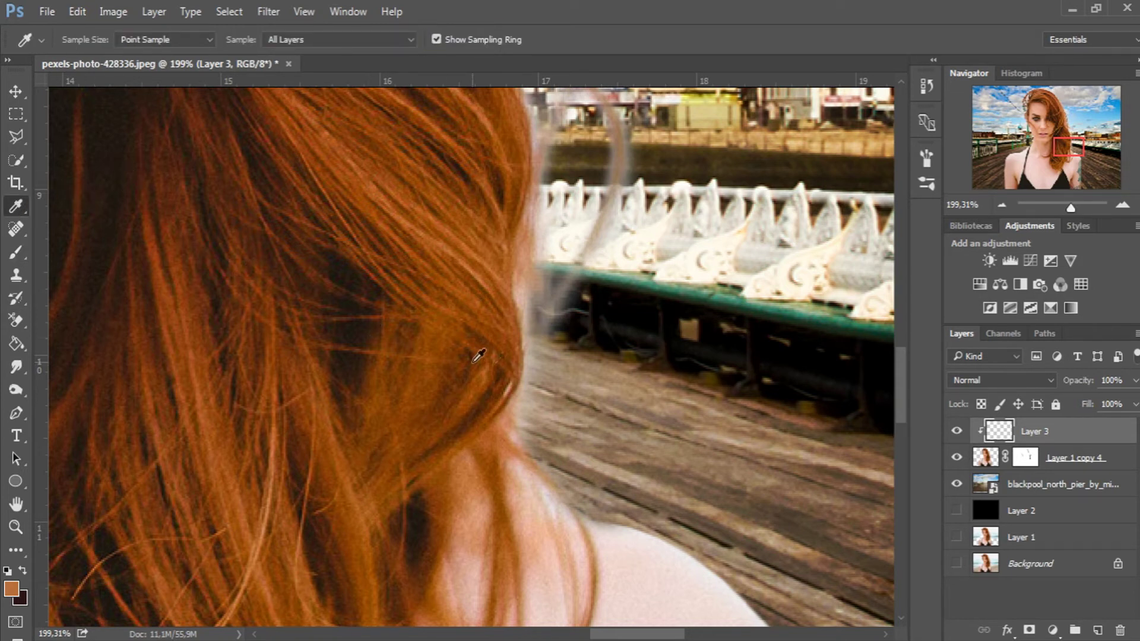
scroll(516, 386, up, 1)
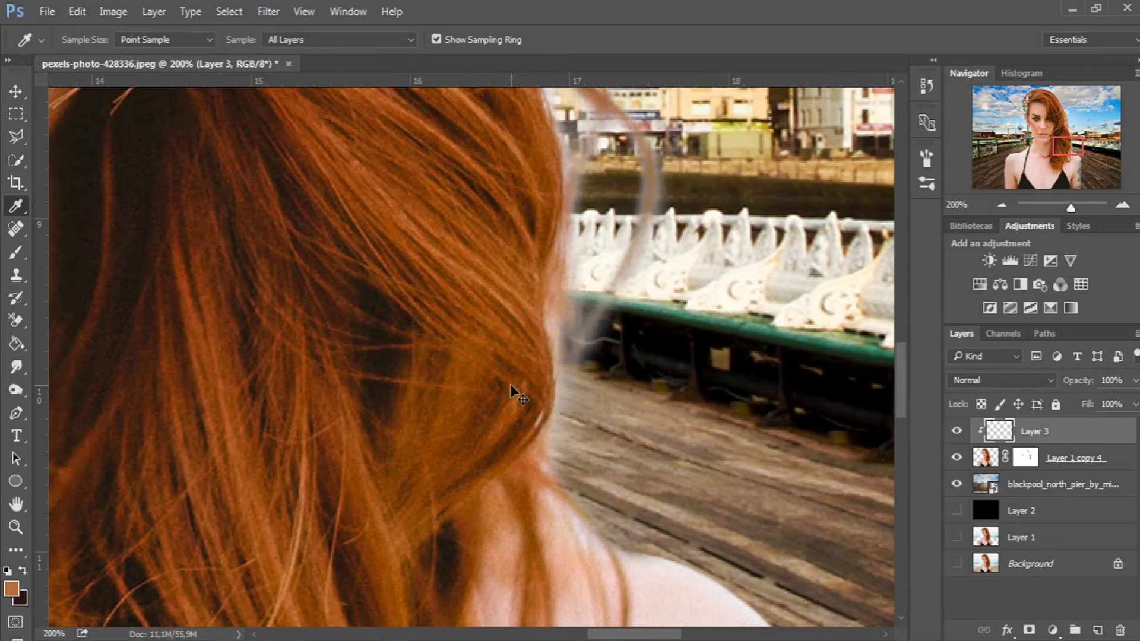
scroll(511, 384, up, 1)
scroll(511, 385, up, 1)
drag(899, 376, 894, 389)
click(618, 413)
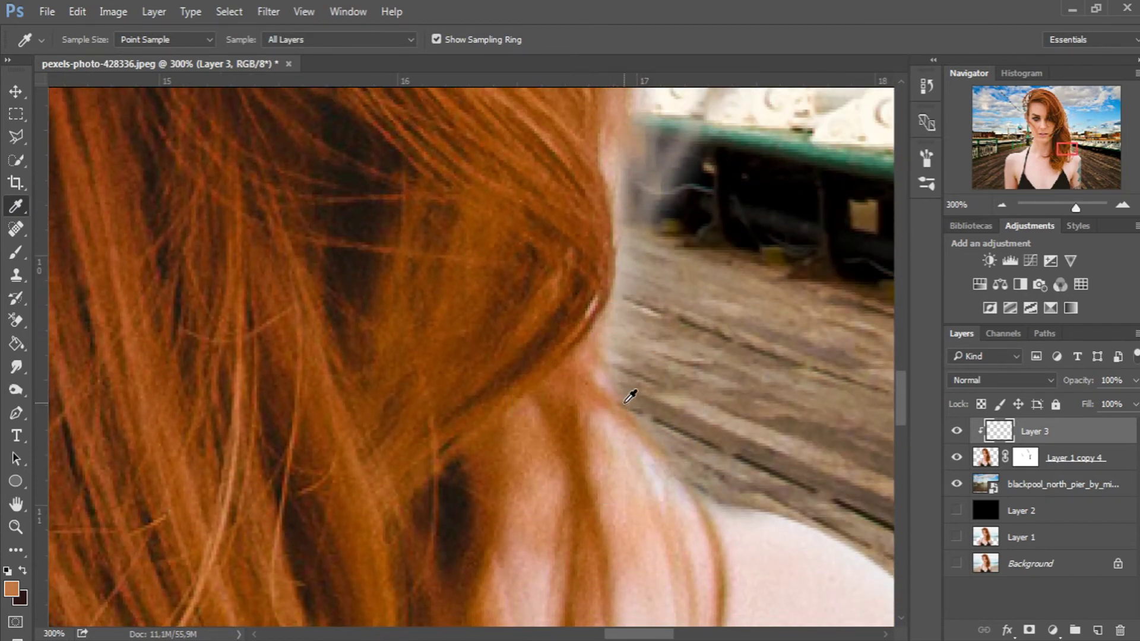
click(16, 252)
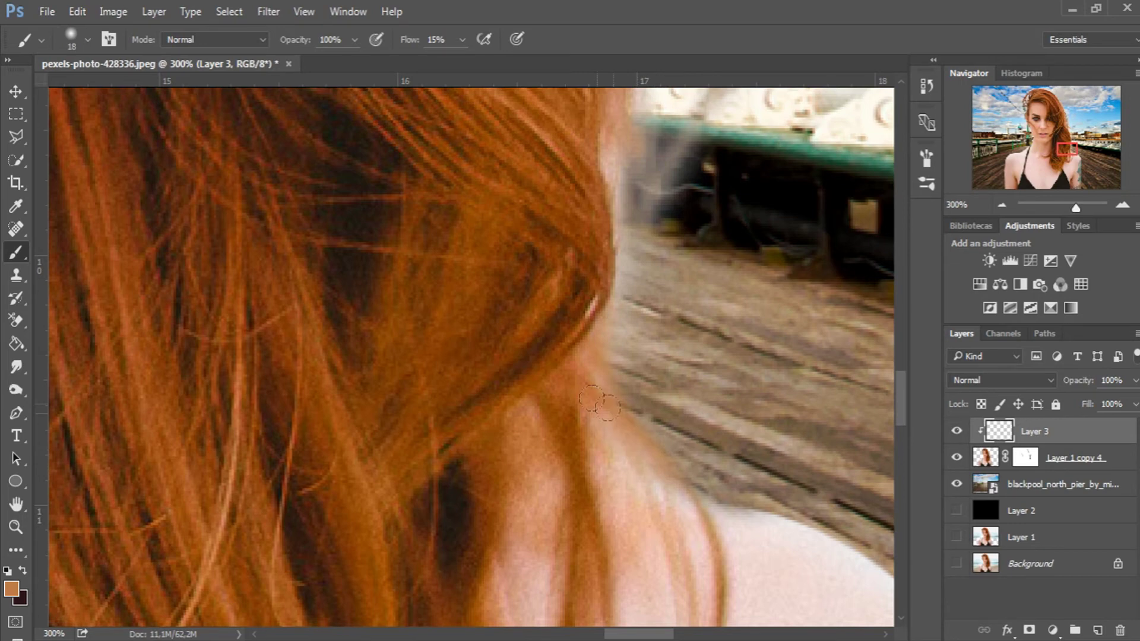
- Move the view to the railing beside the hair and resample the hair colour there
drag(1064, 143, 1062, 141)
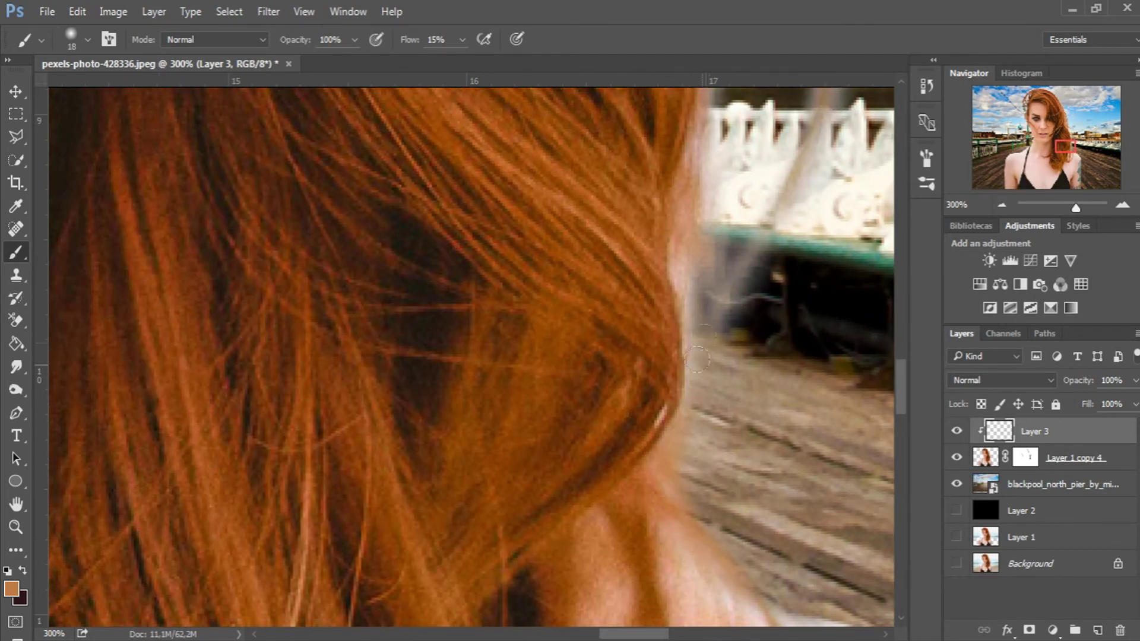
drag(684, 344, 501, 453)
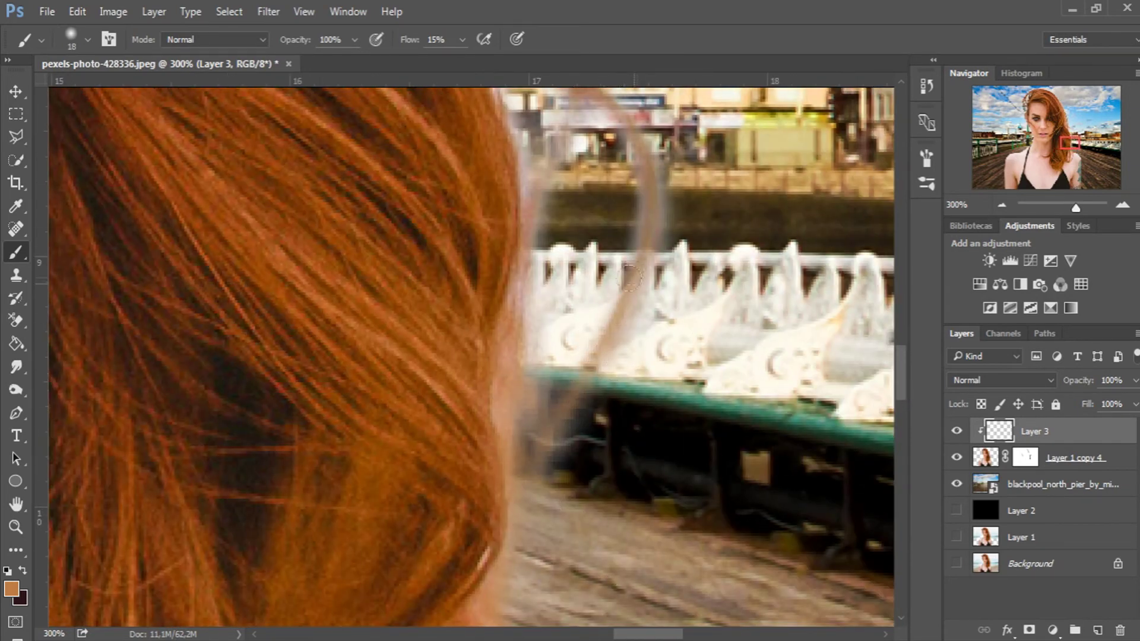
scroll(904, 375, up, 3)
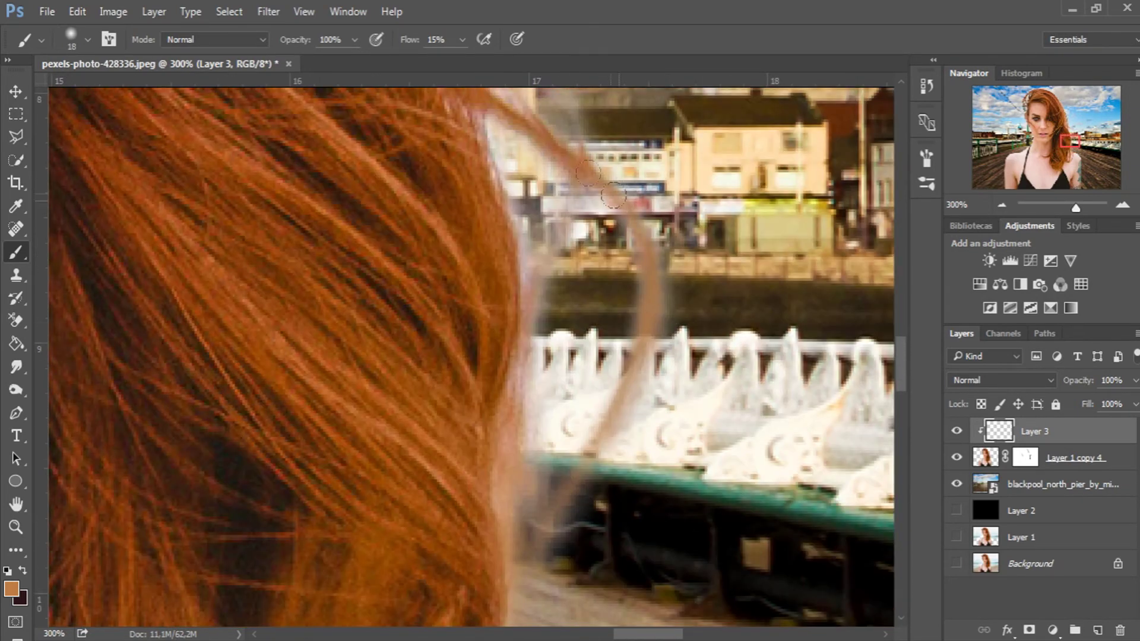
click(18, 207)
key(b)
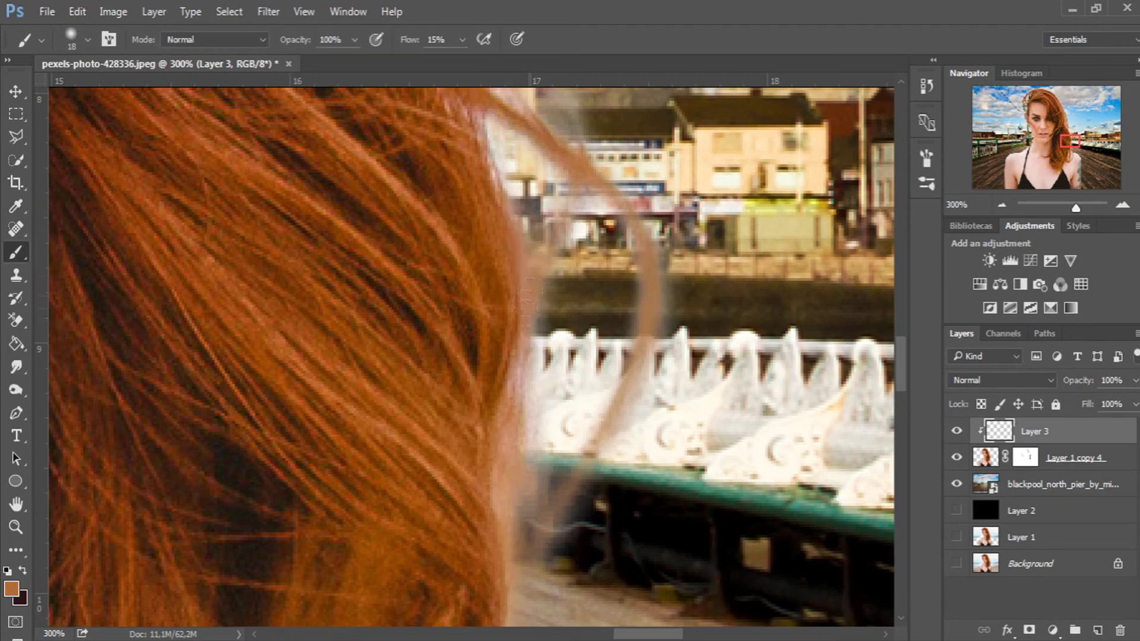
scroll(564, 226, up, 3)
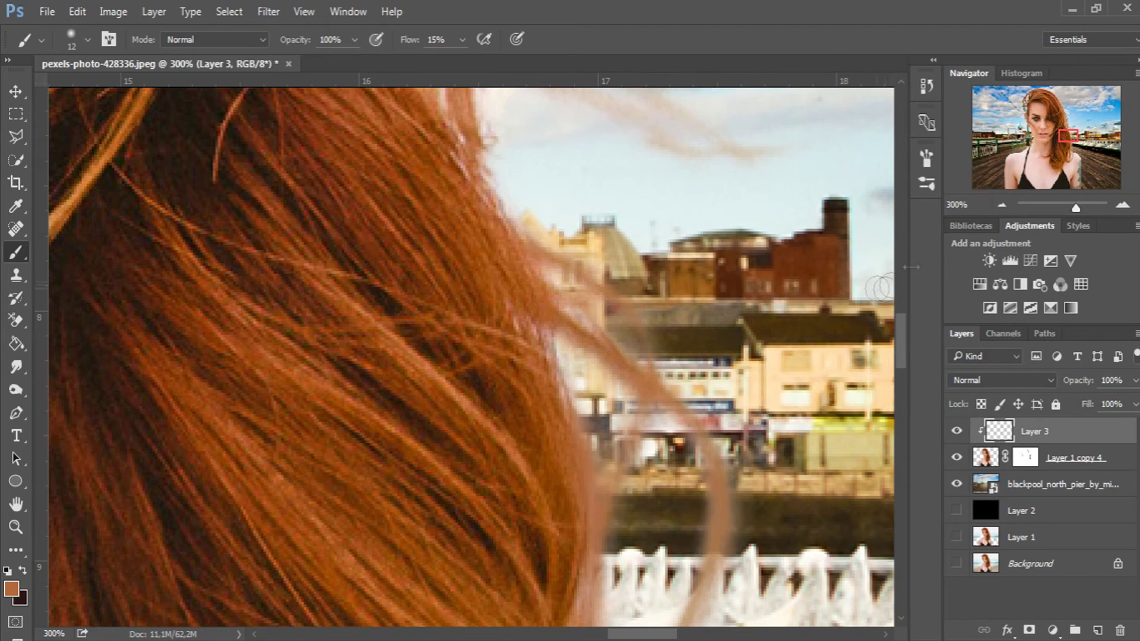
- Sample a darker hair tone and paint a dark strand over the halo
scroll(879, 287, up, 3)
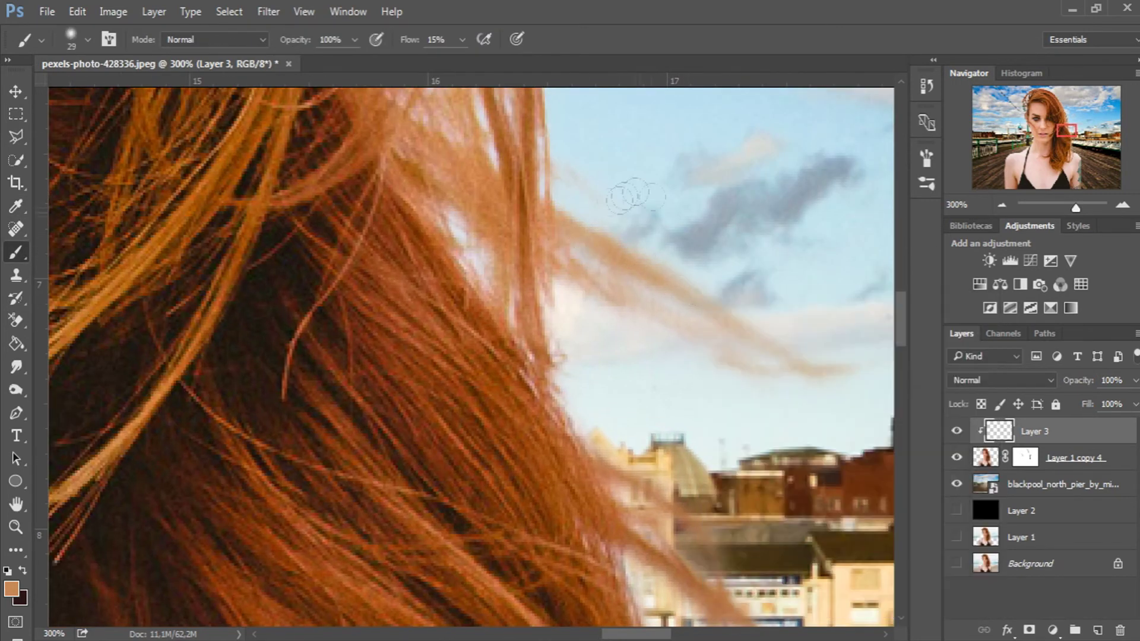
drag(1051, 125, 1065, 120)
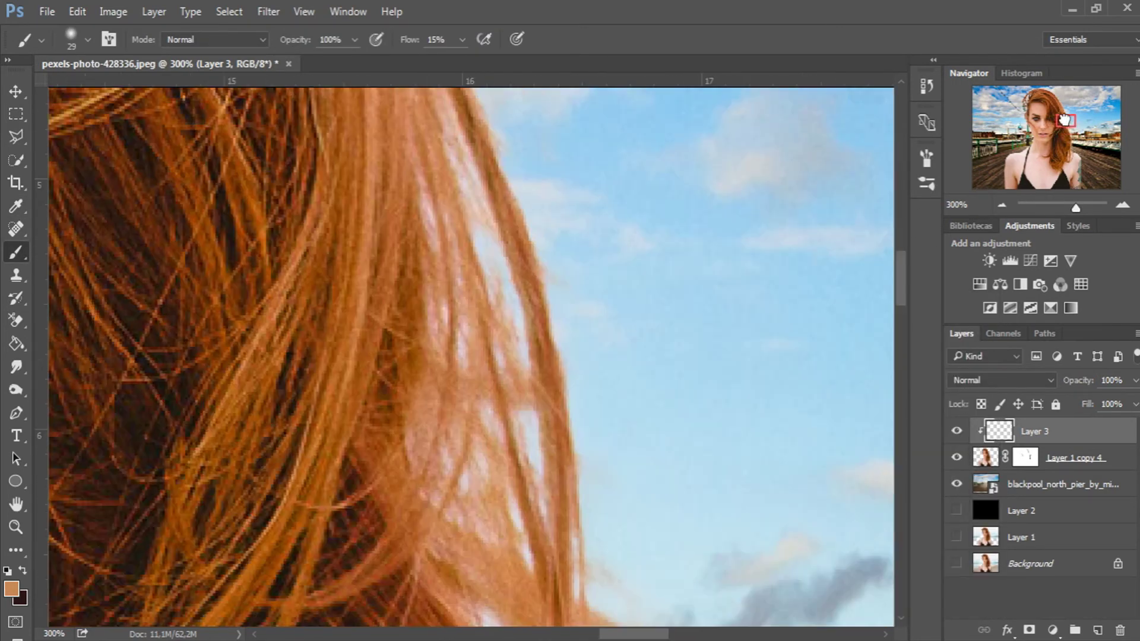
alt+click(570, 377)
drag(564, 301, 538, 253)
- Move up to the crown and the sky above the hair, and resize the brush
drag(519, 330, 593, 475)
drag(534, 178, 689, 342)
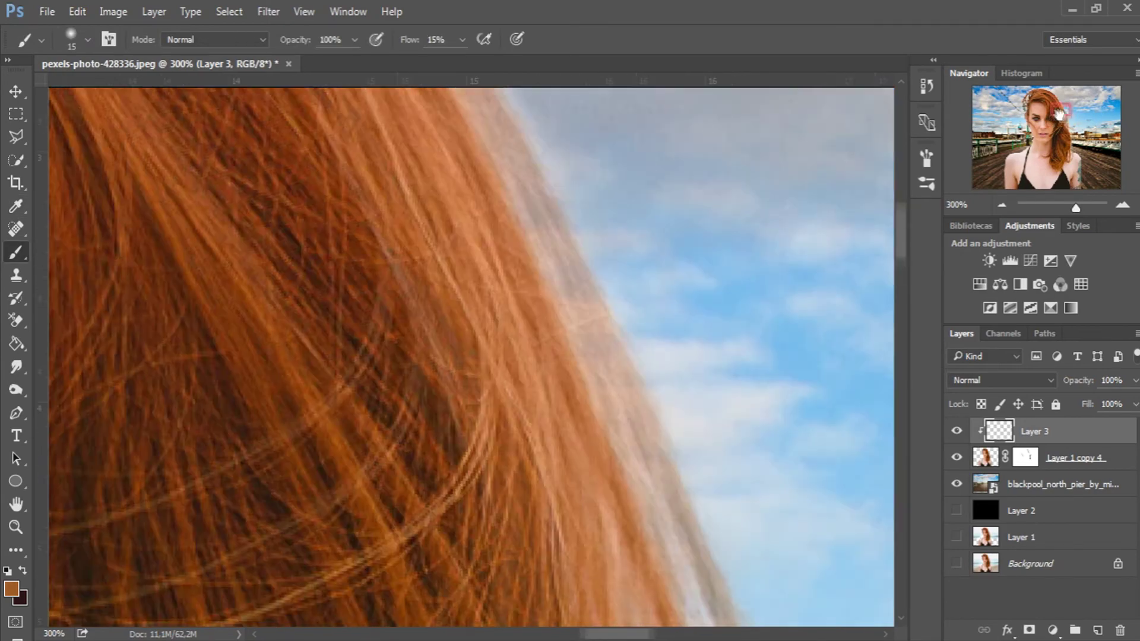
drag(582, 142, 677, 416)
drag(516, 190, 647, 354)
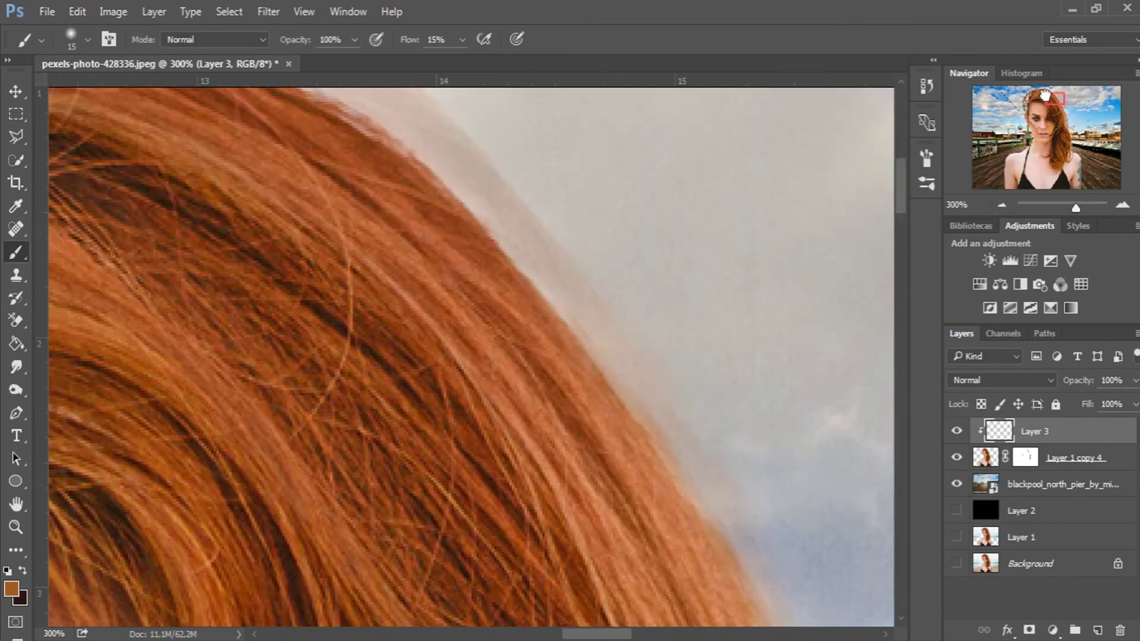
drag(457, 154, 642, 301)
right_click(642, 300)
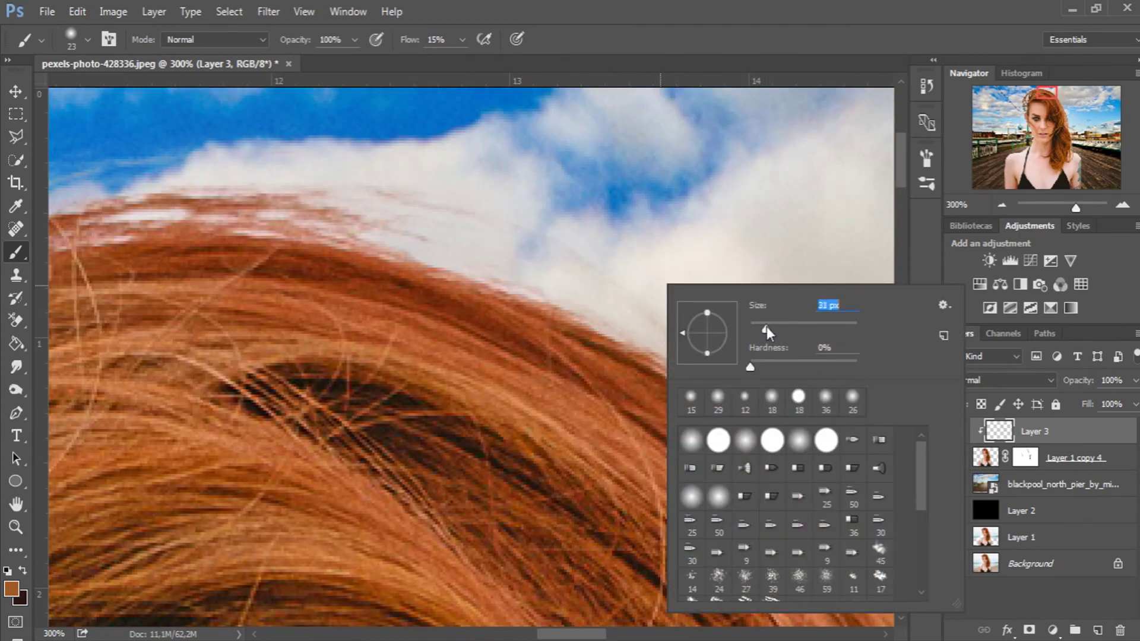
key(Return)
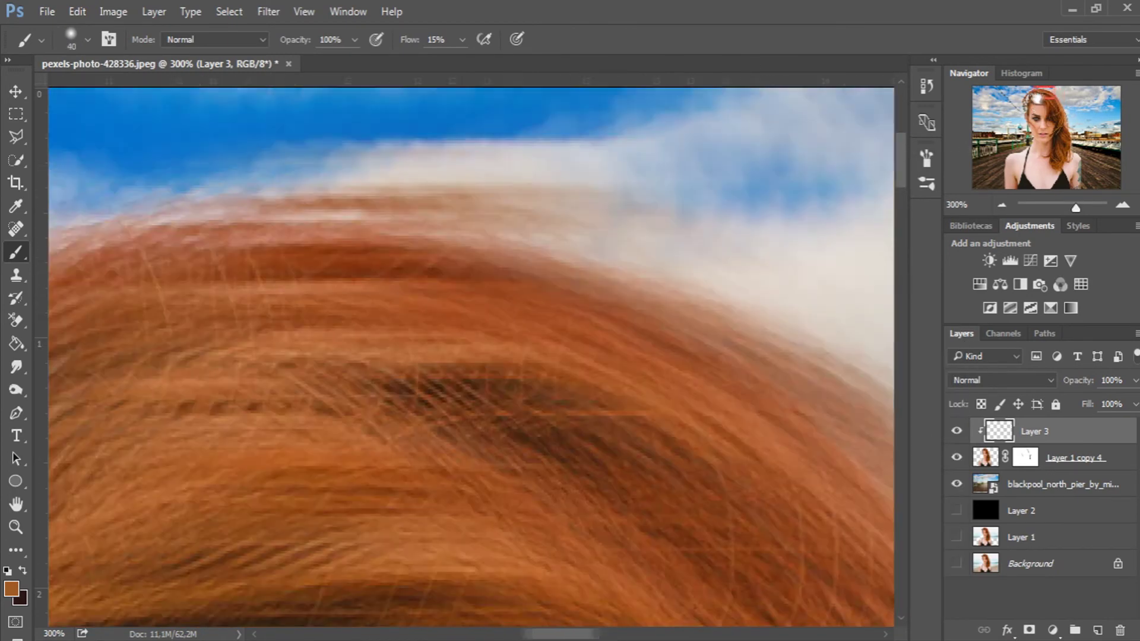
- Paint hair in dark brown over the sky gaps between the looped strands near the lamp
drag(286, 154, 564, 153)
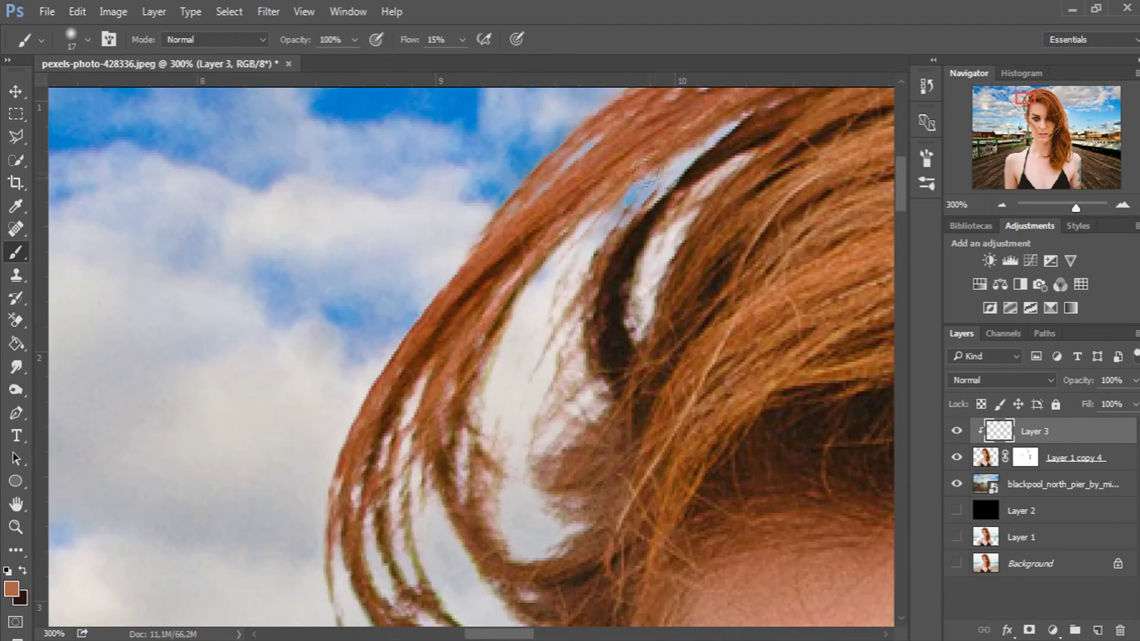
mouse_move(493, 386)
mouse_down()
mouse_move(535, 434)
mouse_move(486, 475)
mouse_move(398, 505)
mouse_move(322, 465)
mouse_up()
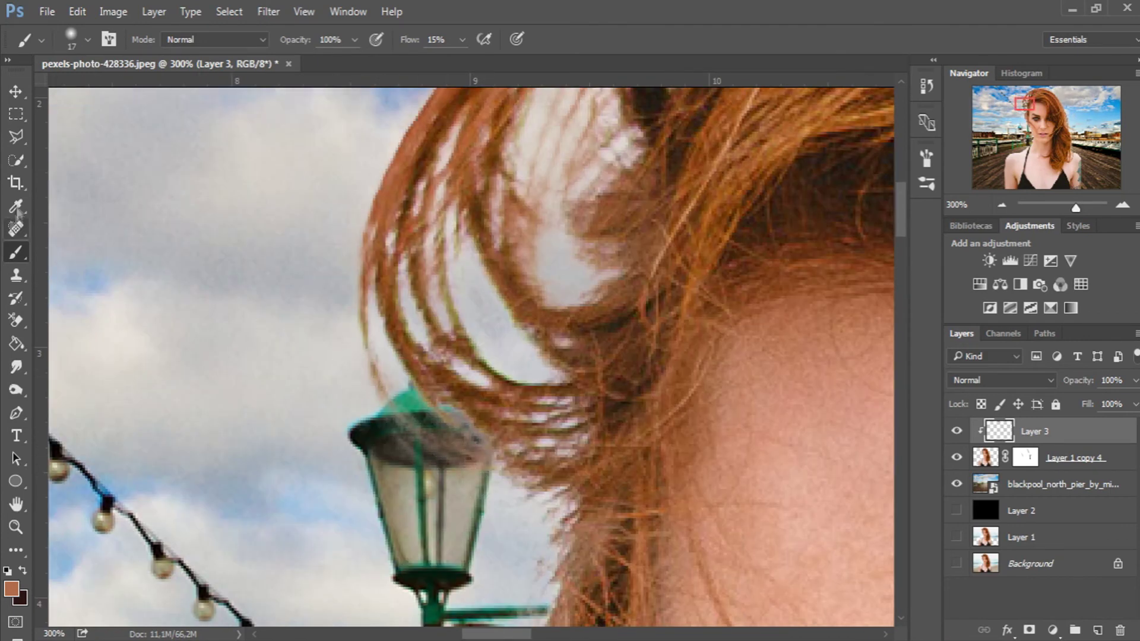
alt+click(380, 357)
mouse_move(345, 328)
mouse_down()
mouse_move(510, 493)
mouse_move(517, 528)
mouse_up()
mouse_move(463, 332)
mouse_down()
mouse_move(457, 226)
mouse_move(415, 320)
mouse_up()
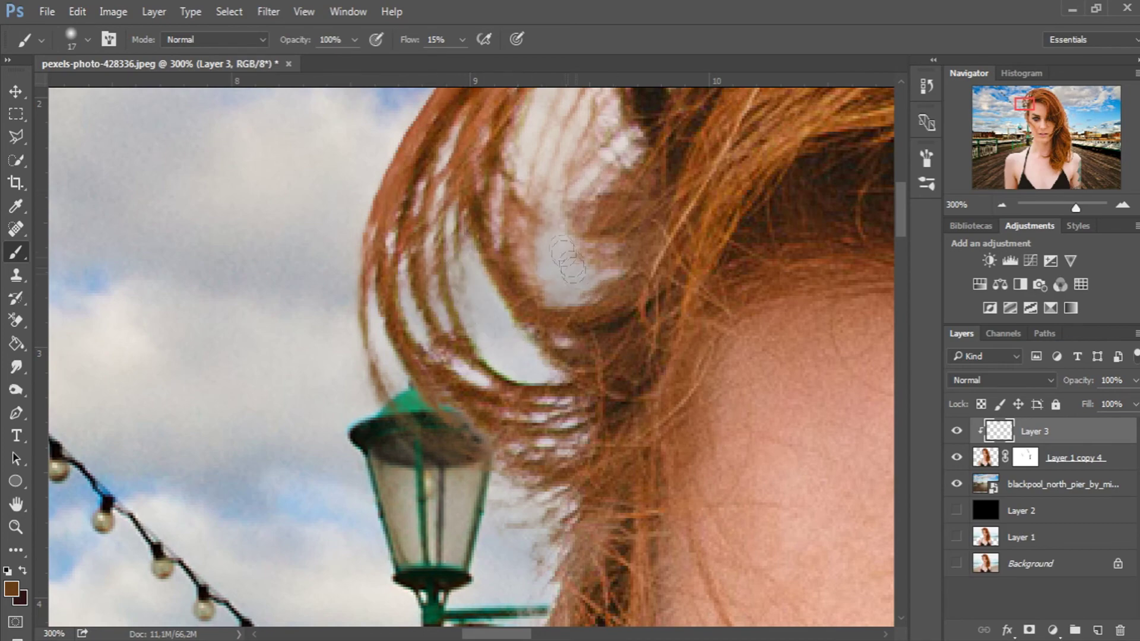
- Paint light, skin-toned strands along the hair edge beside the eye
mouse_move(980, 159)
mouse_down()
mouse_move(1020, 123)
mouse_move(1027, 131)
mouse_up()
alt+click(471, 267)
drag(471, 267, 609, 484)
drag(558, 428, 463, 309)
mouse_move(517, 237)
mouse_down()
mouse_move(528, 339)
mouse_move(631, 623)
mouse_up()
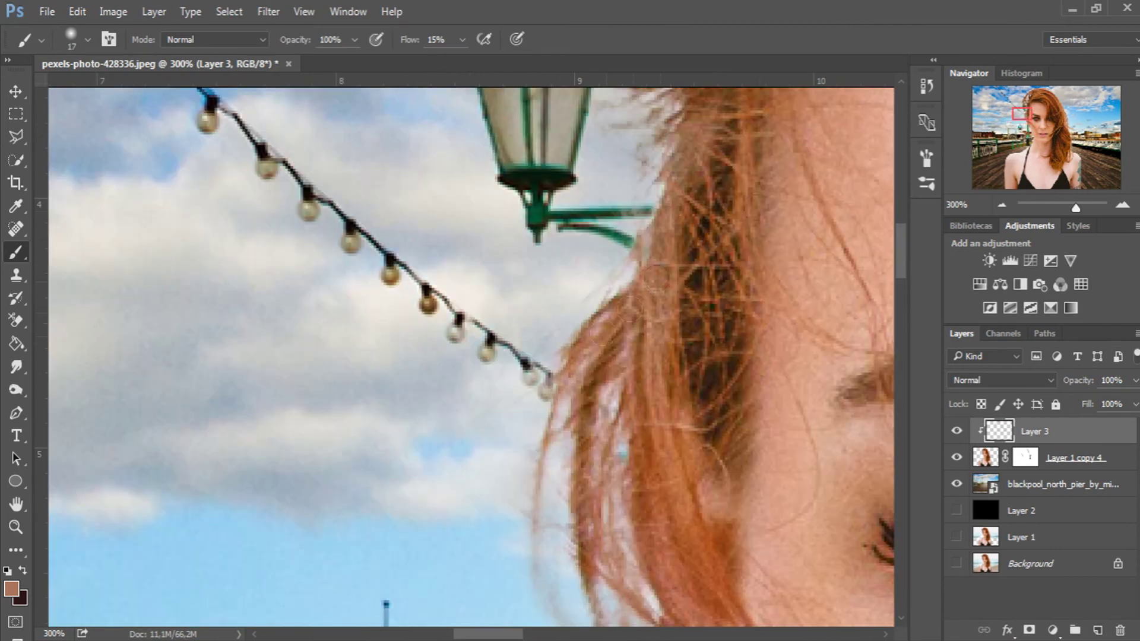
- Sample a new hair colour and move to the hair above the lamp and by the railings
alt+click(634, 243)
drag(1020, 114, 1019, 109)
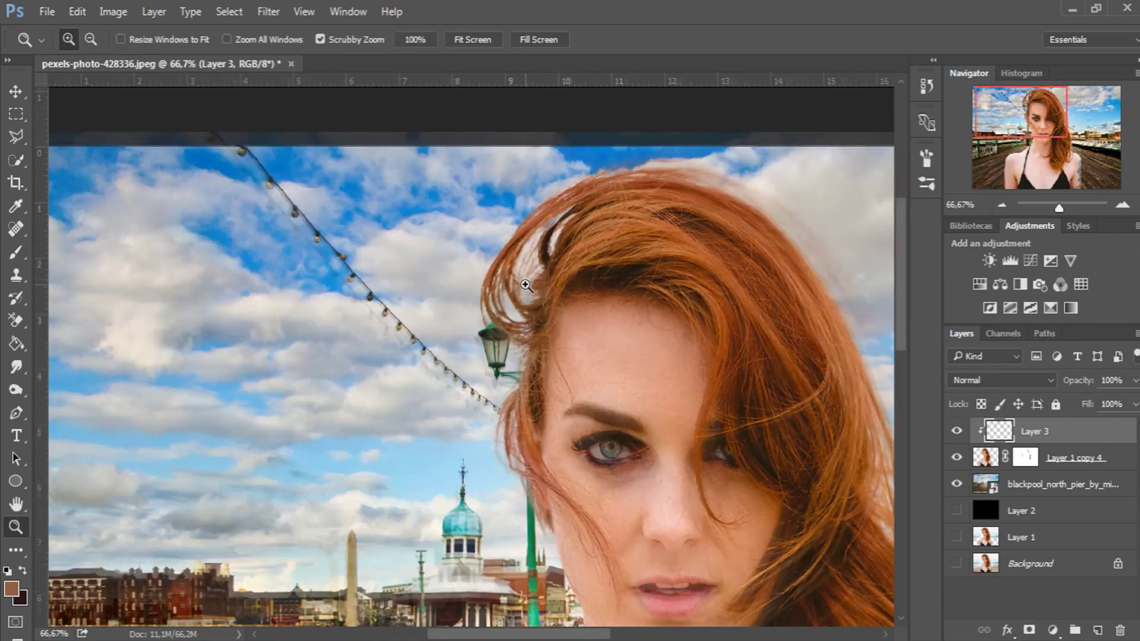
drag(546, 153, 493, 344)
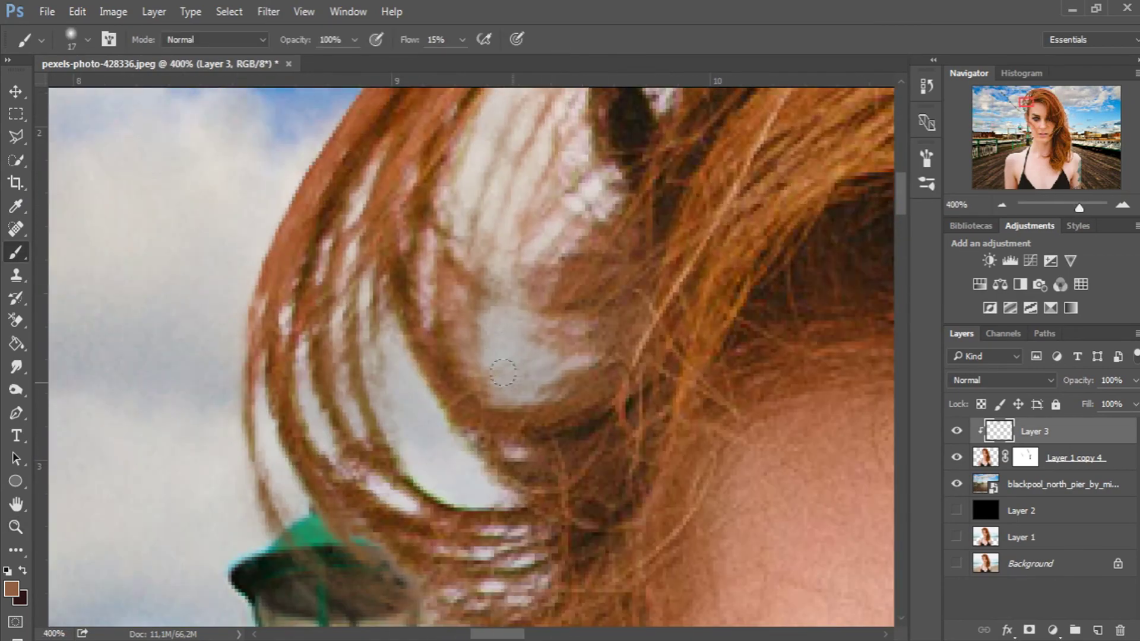
scroll(496, 344, down, 1)
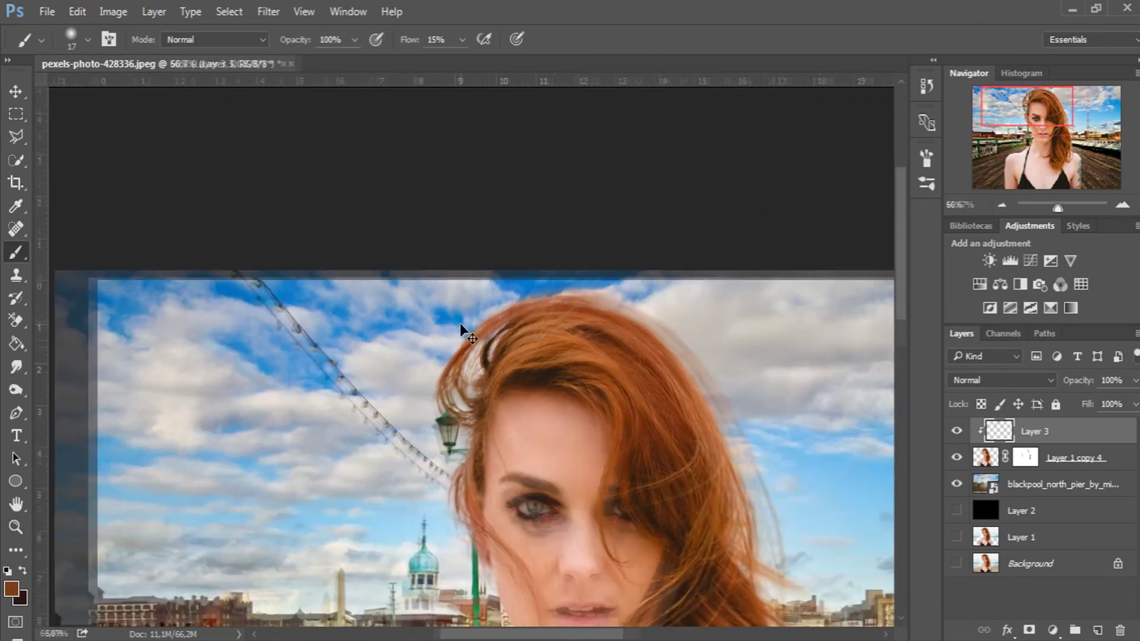
drag(471, 283, 471, 331)
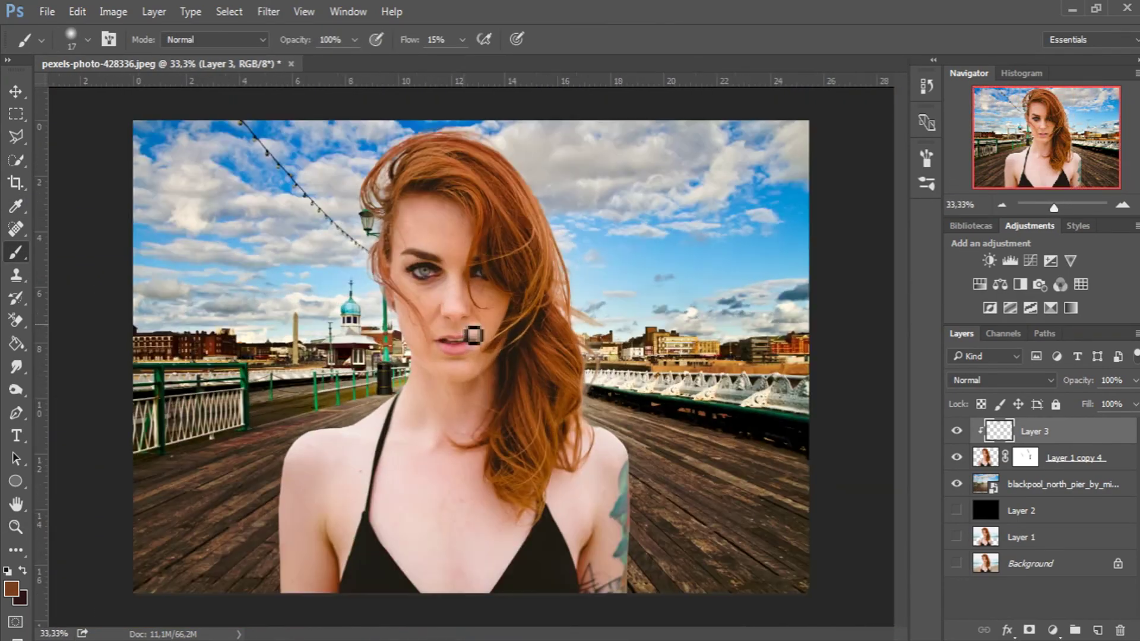
right_click(571, 312)
key(Escape)
key(bracketleft)
alt+click(507, 422)
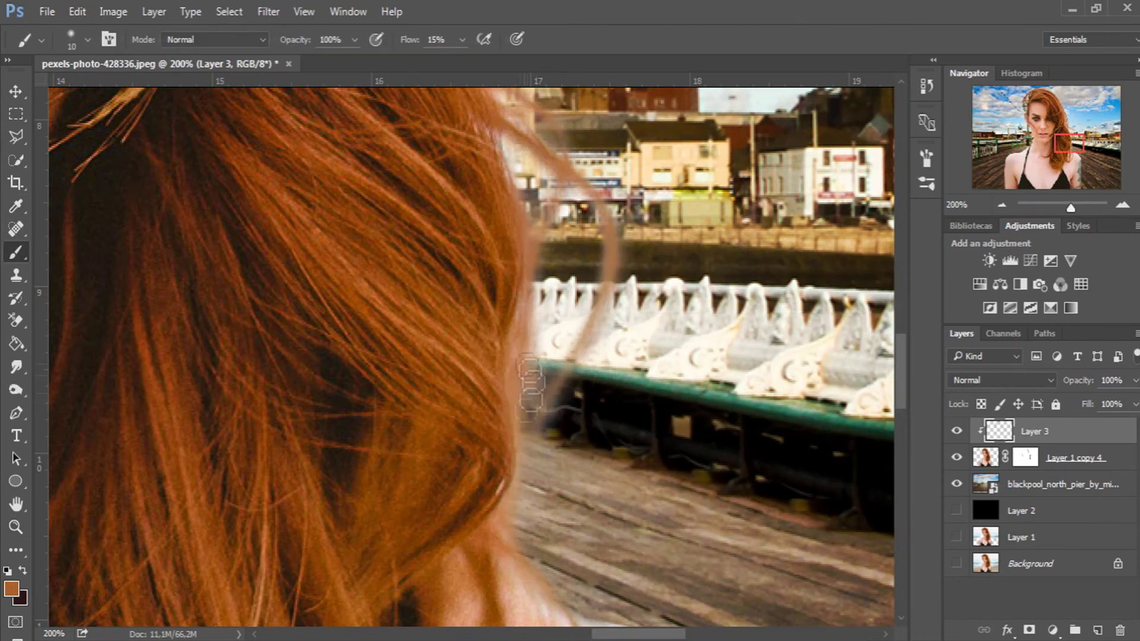
drag(524, 178, 594, 469)
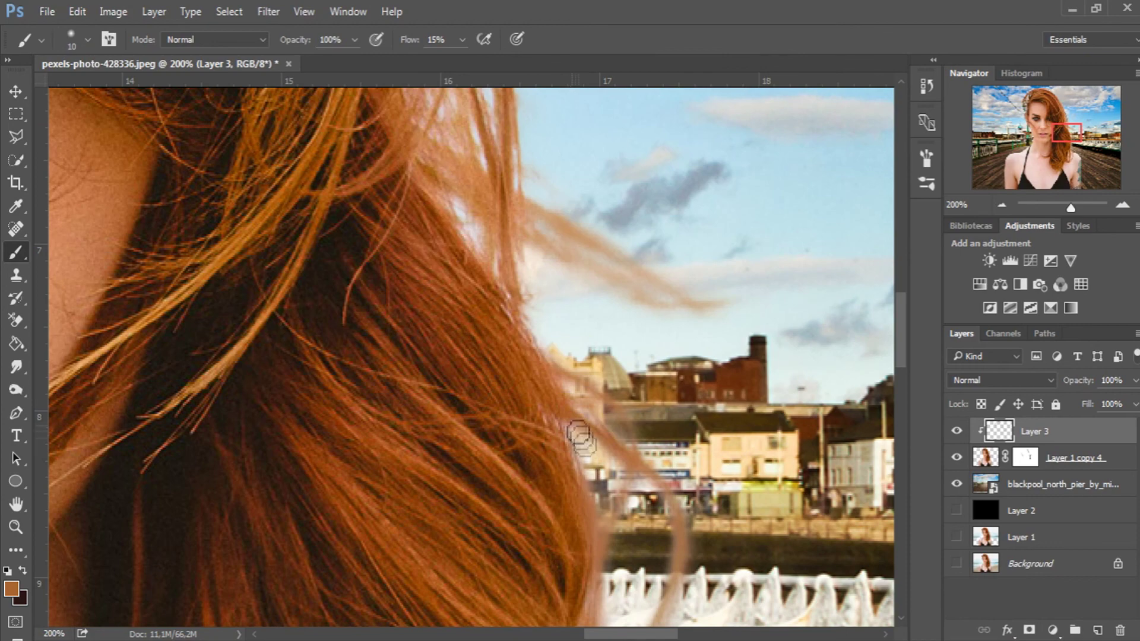
scroll(544, 300, down, 2)
scroll(549, 291, down, 1)
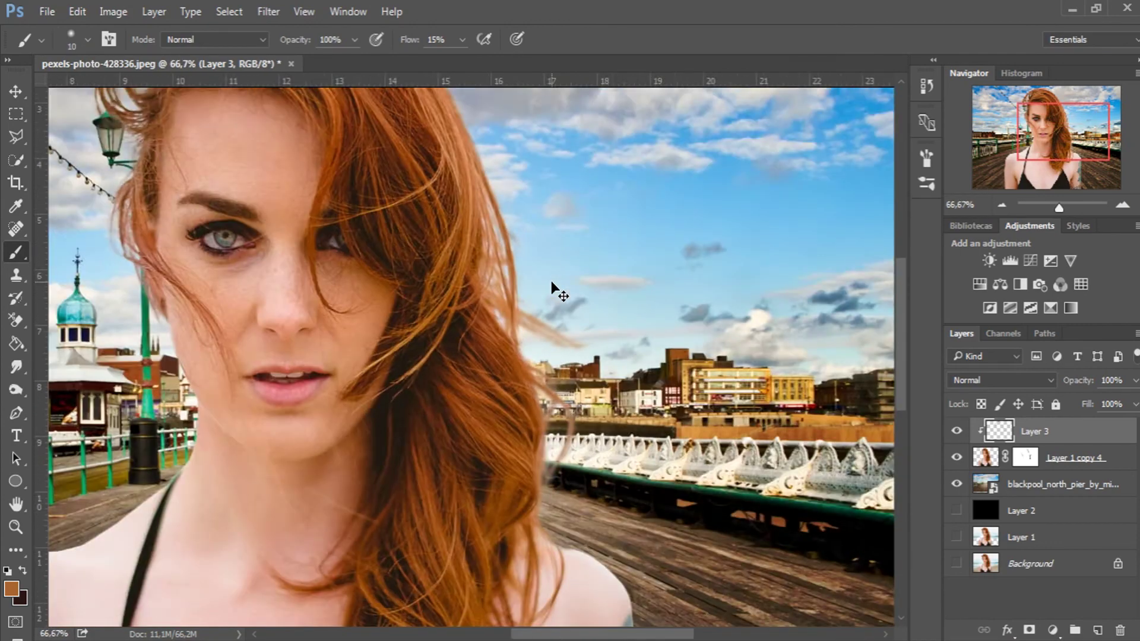
scroll(551, 285, down, 1)
scroll(551, 281, down, 1)
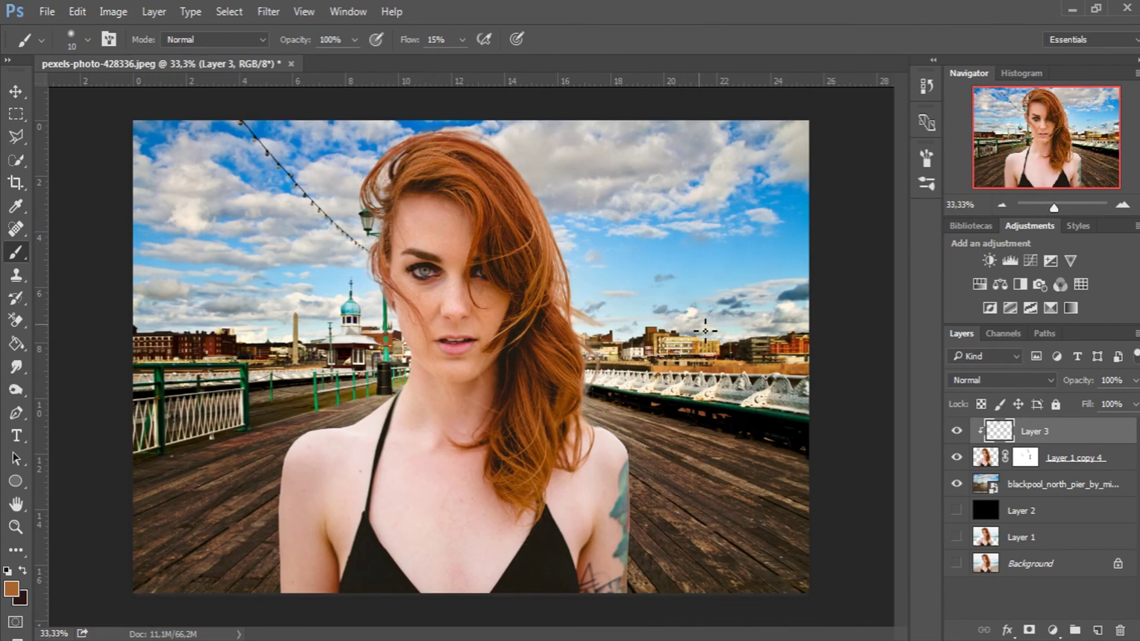
click(955, 433)
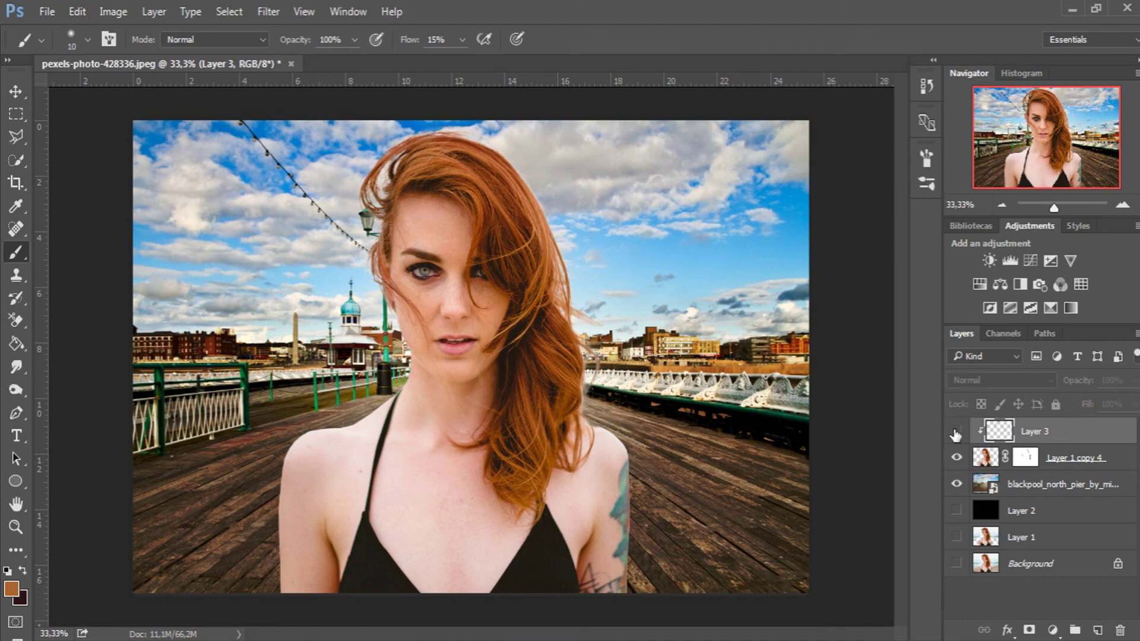
click(956, 434)
click(955, 433)
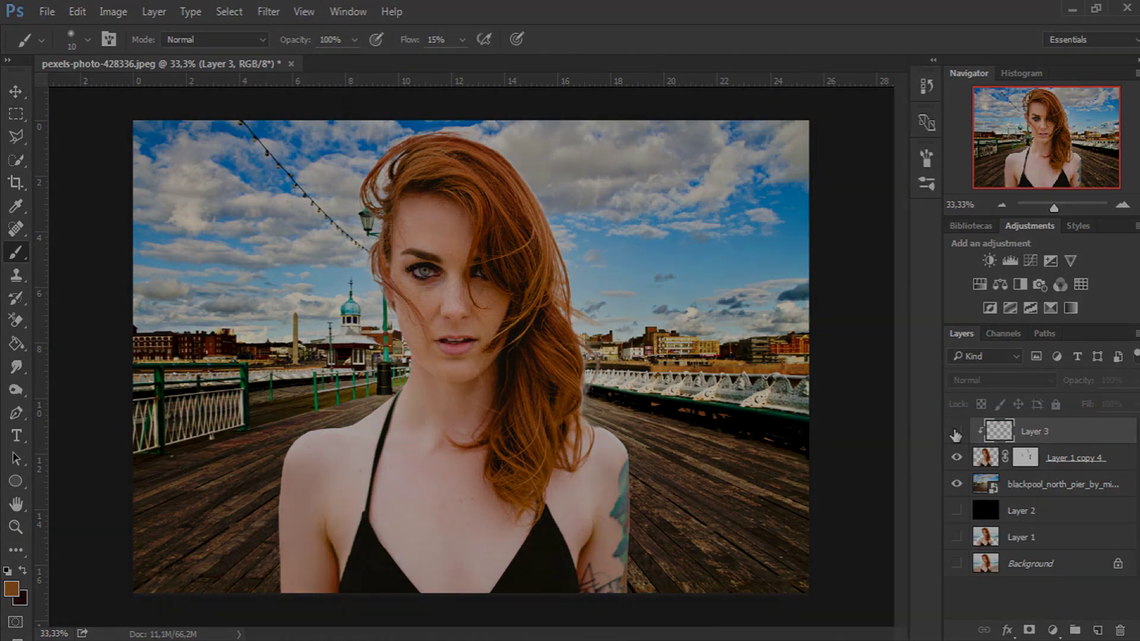